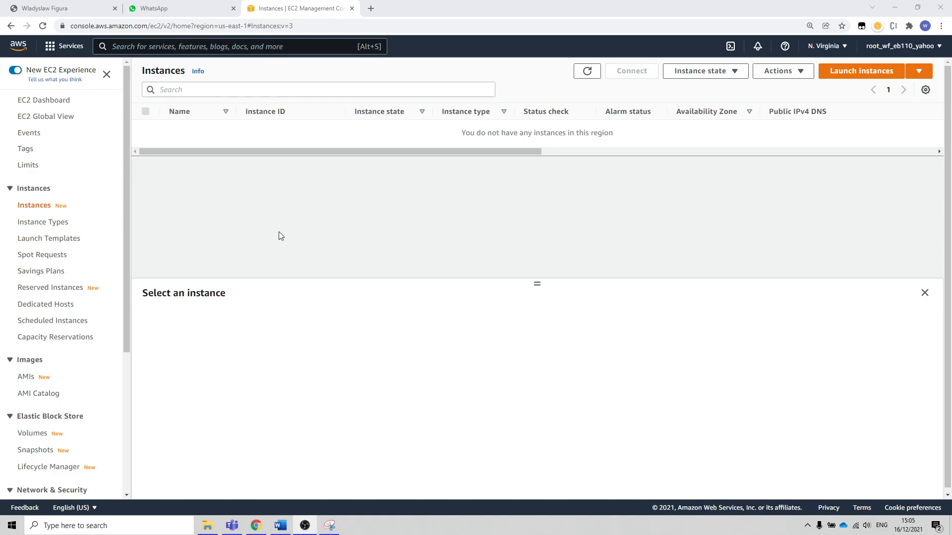
# Open the IAM service and start adding a new user from its Users list.
pyautogui.click(218, 47)
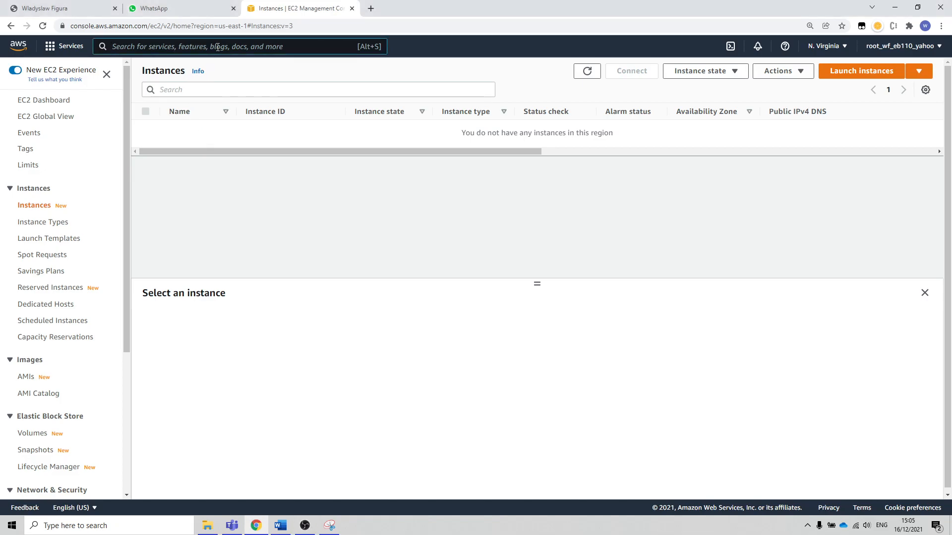
pyautogui.write('iam')
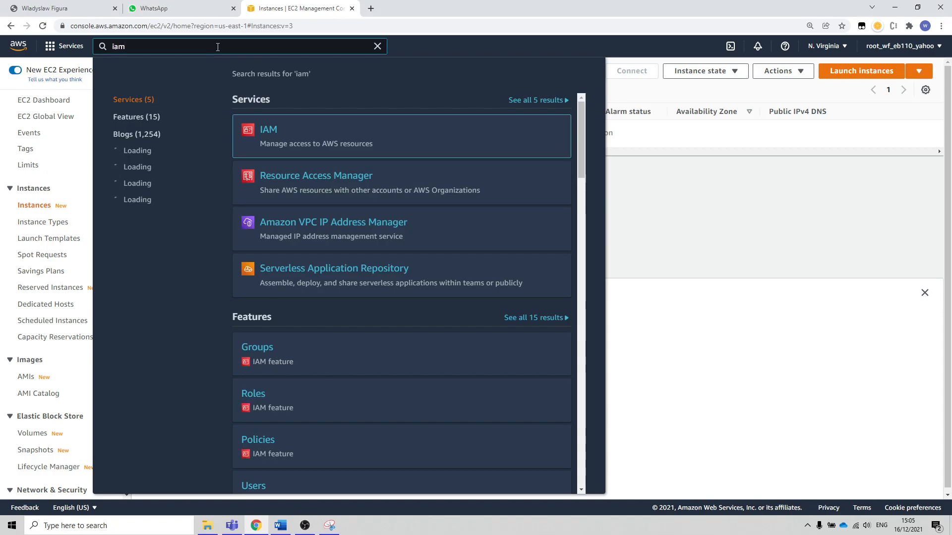
pyautogui.press('Return')
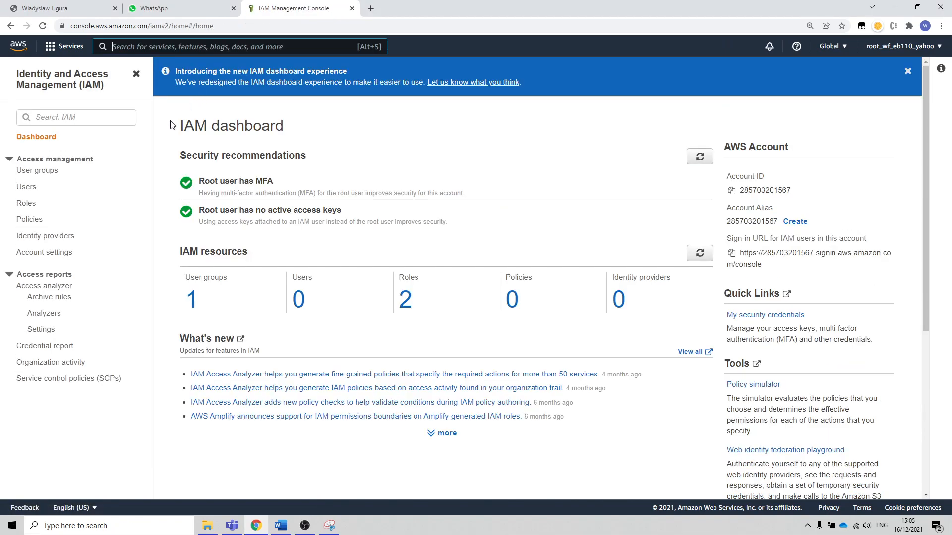
pyautogui.click(32, 190)
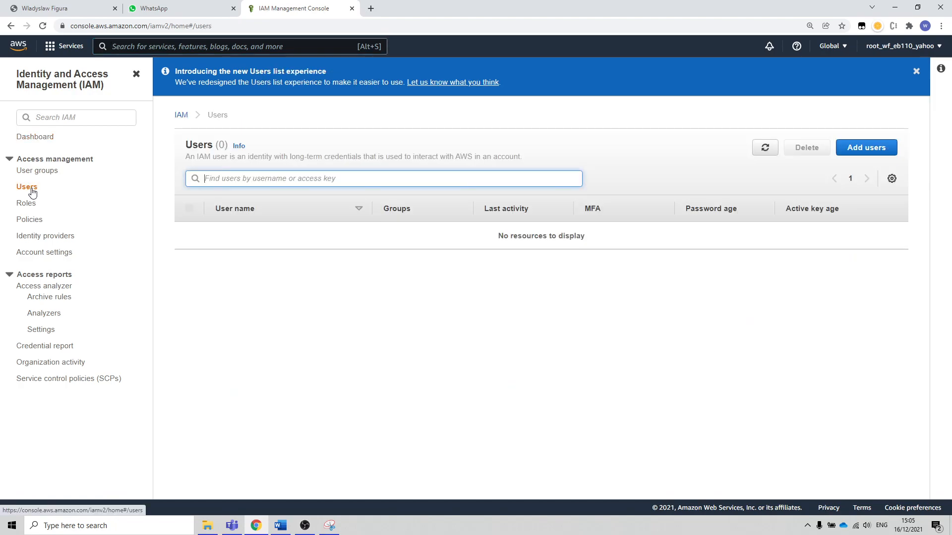
pyautogui.click(876, 149)
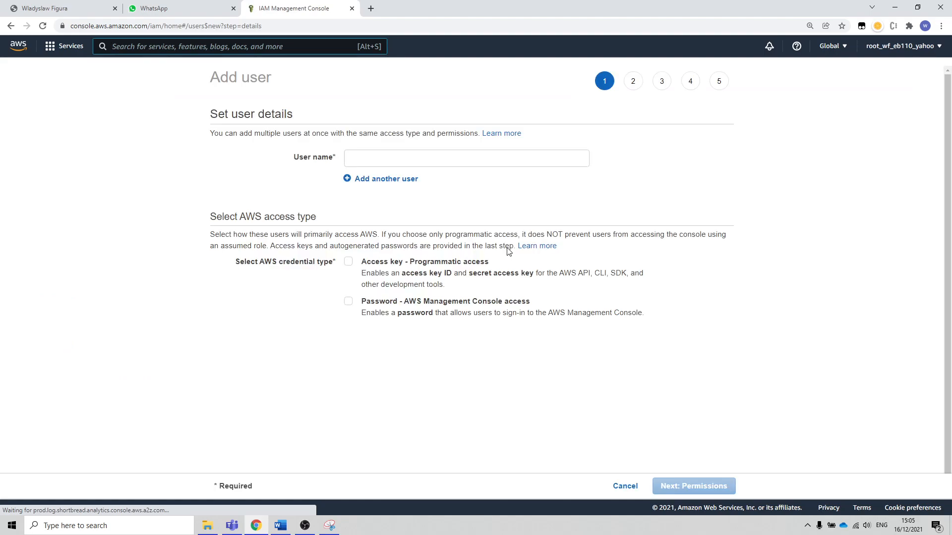
# Name the new user TestUser and enable both programmatic access and AWS Management Console access.
pyautogui.click(404, 160)
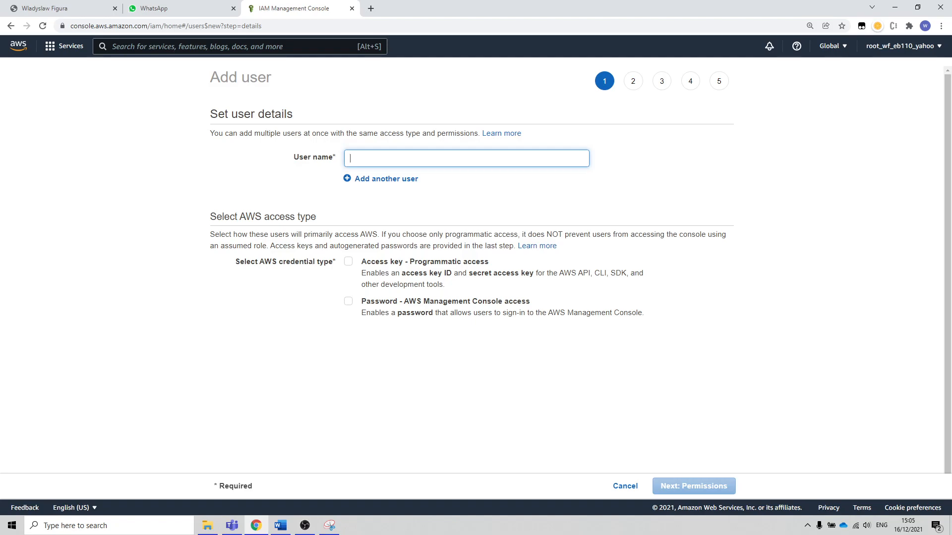
pyautogui.click(453, 160)
pyautogui.write('Test')
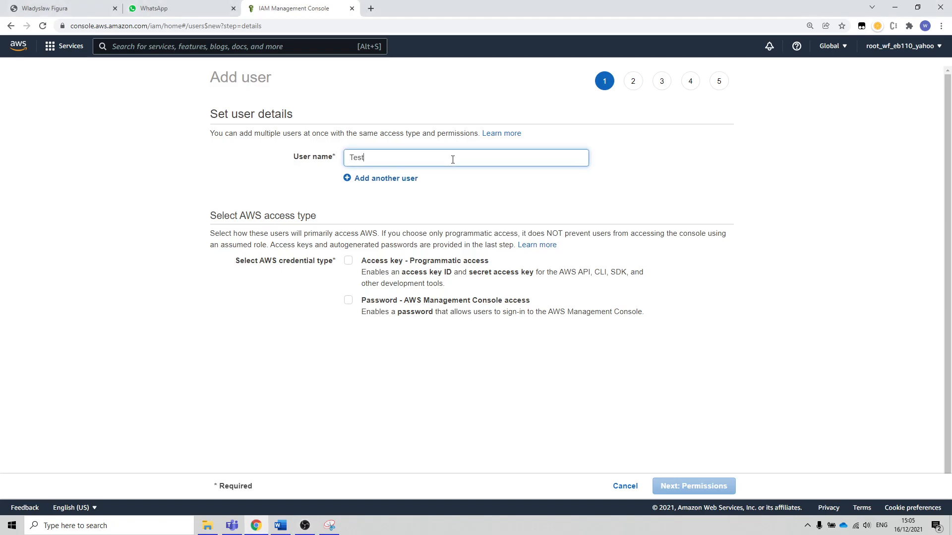
pyautogui.write('User')
pyautogui.click(349, 262)
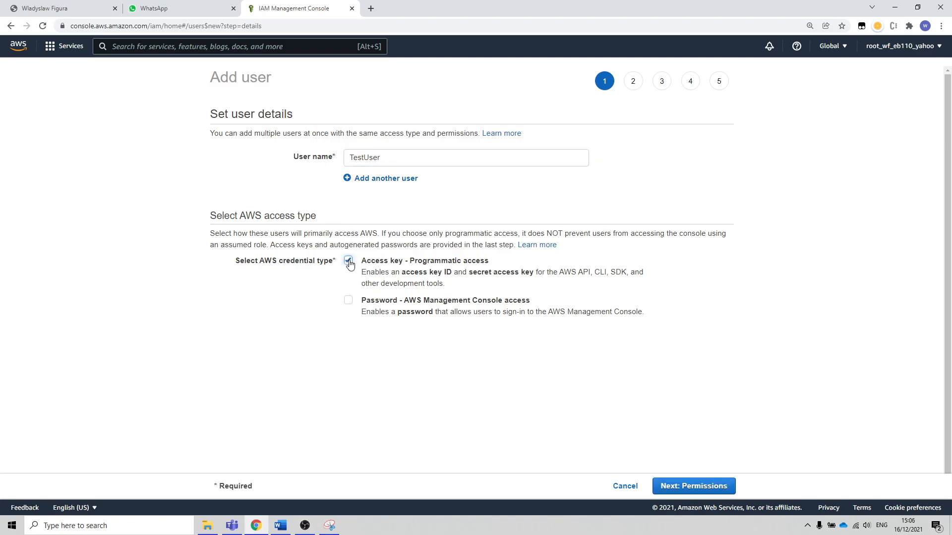
pyautogui.click(349, 301)
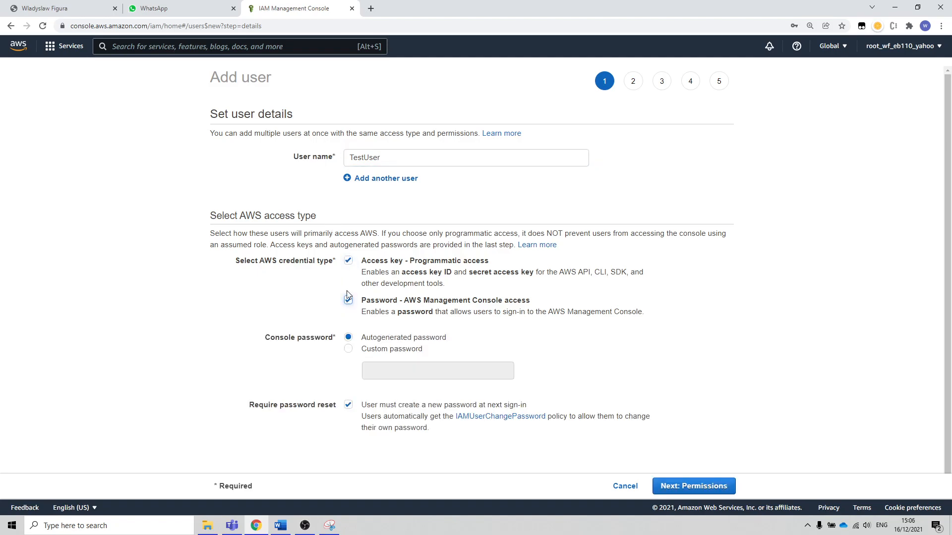
pyautogui.scroll(-1, 348, 317)
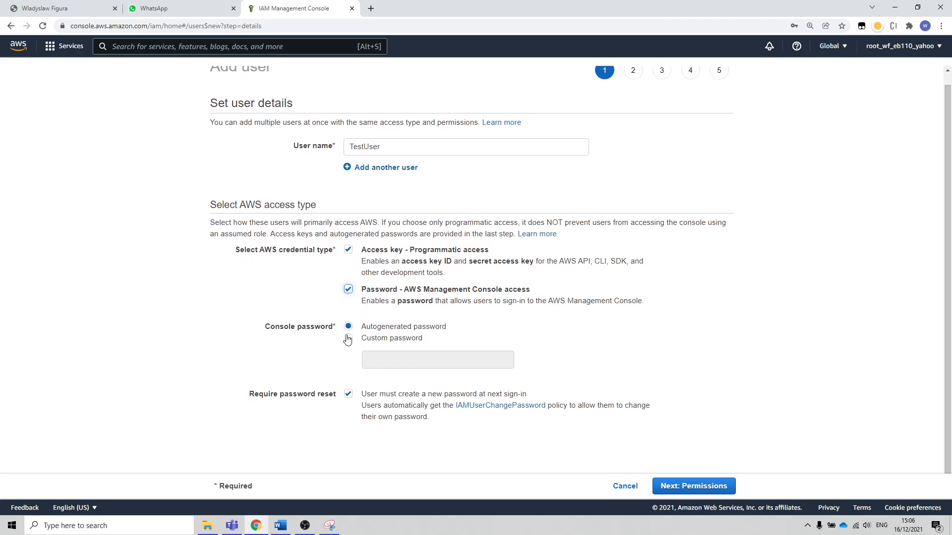
# Open Notepad from Windows search, place its narrowed window beside the form, and paste the user name TestUser into it.
pyautogui.click(147, 524)
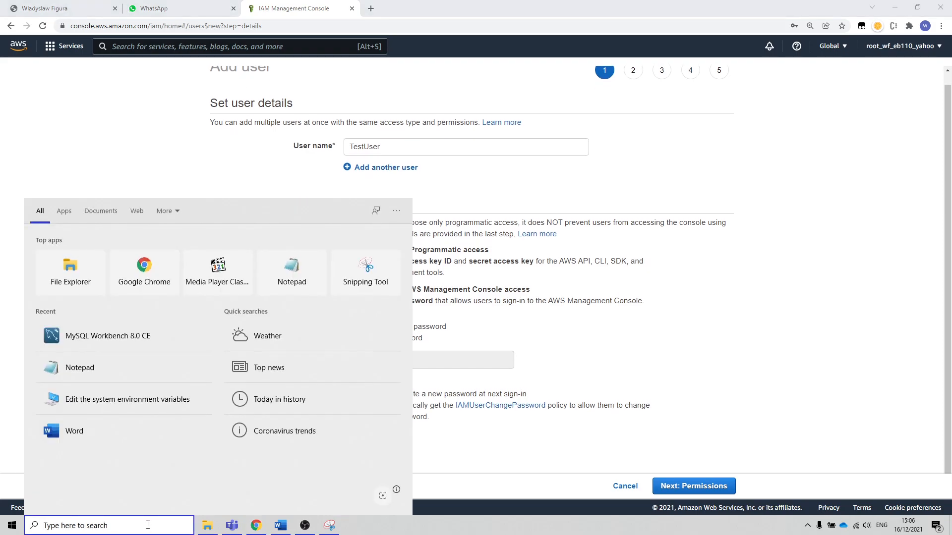
pyautogui.click(80, 368)
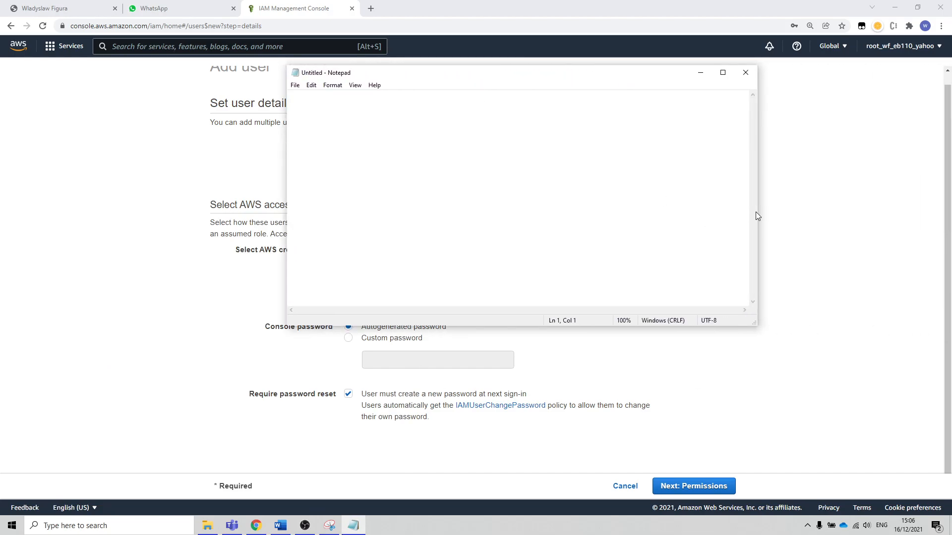
pyautogui.moveTo(756, 212); pyautogui.dragTo(546, 213)
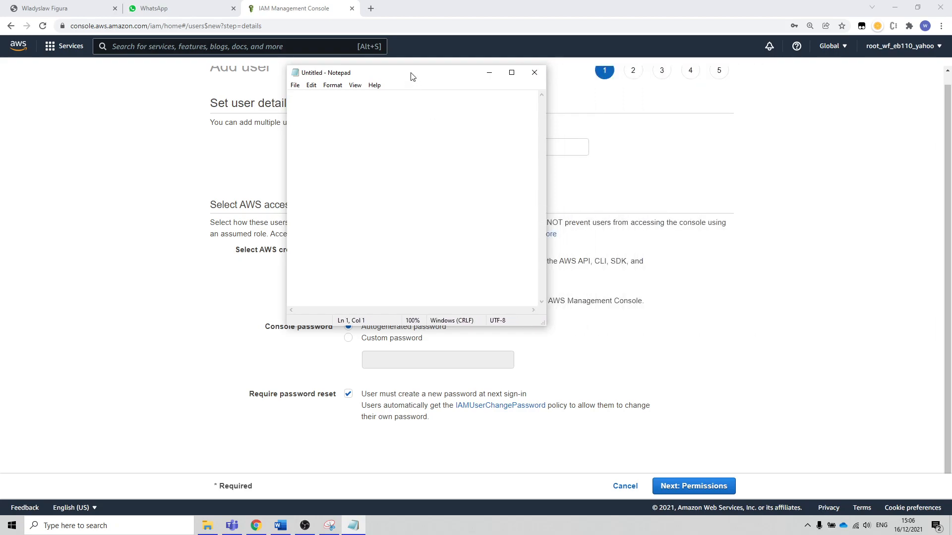
pyautogui.moveTo(411, 76); pyautogui.dragTo(628, 172)
pyautogui.click(318, 144)
pyautogui.hotkey('ctrl', 'c')
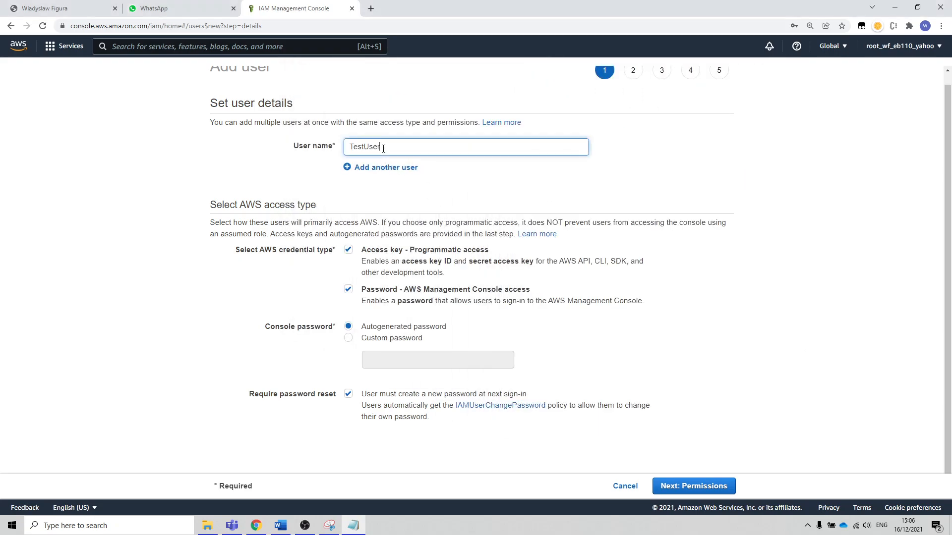
pyautogui.click(353, 525)
pyautogui.hotkey('ctrl', 'v')
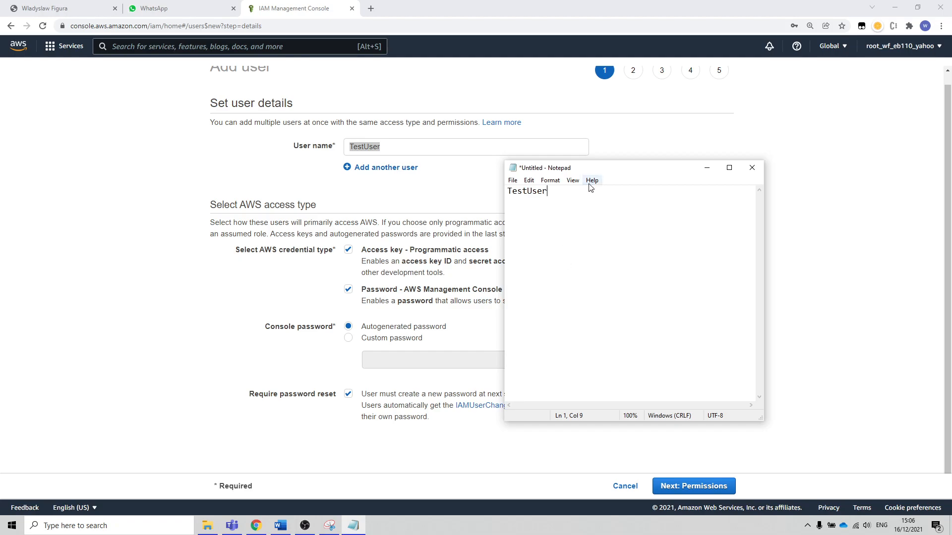
# Write the account password on the second line of the Notepad note and copy it.
pyautogui.moveTo(558, 202); pyautogui.dragTo(500, 207)
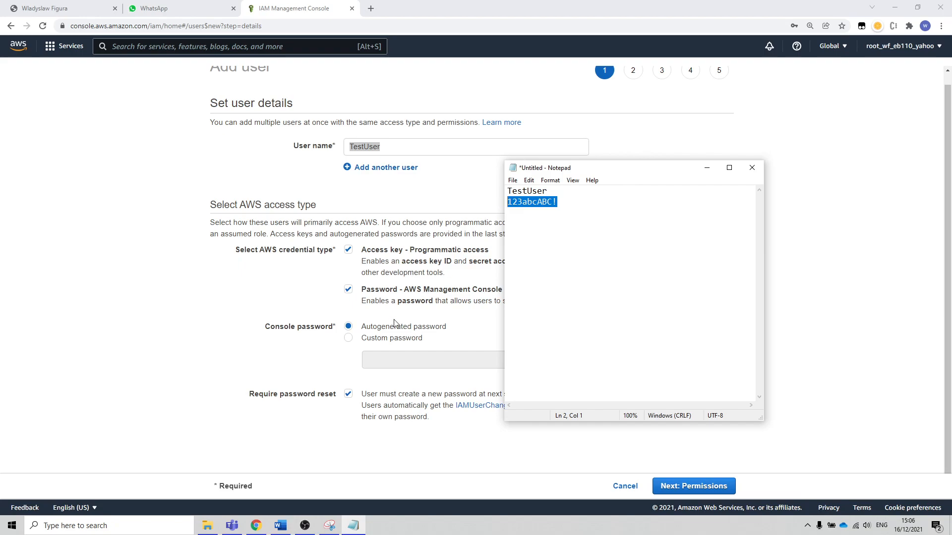
# Back in the browser, set the copied account password as TestUser's custom console password and turn off the required password reset.
pyautogui.click(348, 338)
pyautogui.click(395, 358)
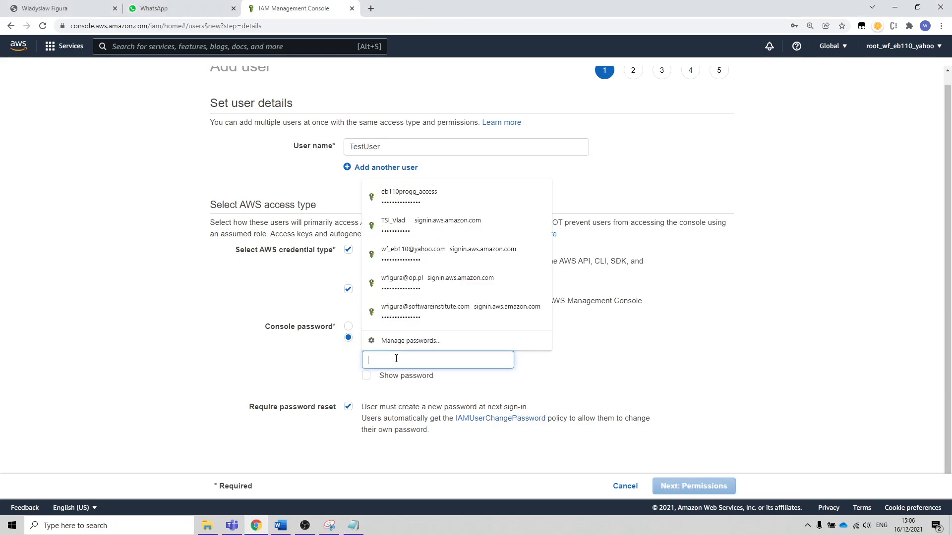
pyautogui.hotkey('ctrl', 'v')
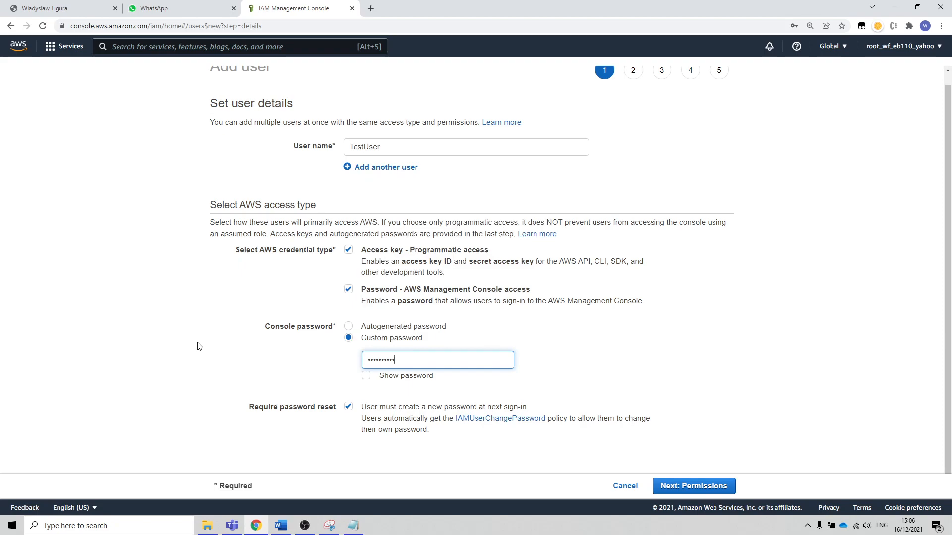
pyautogui.click(348, 407)
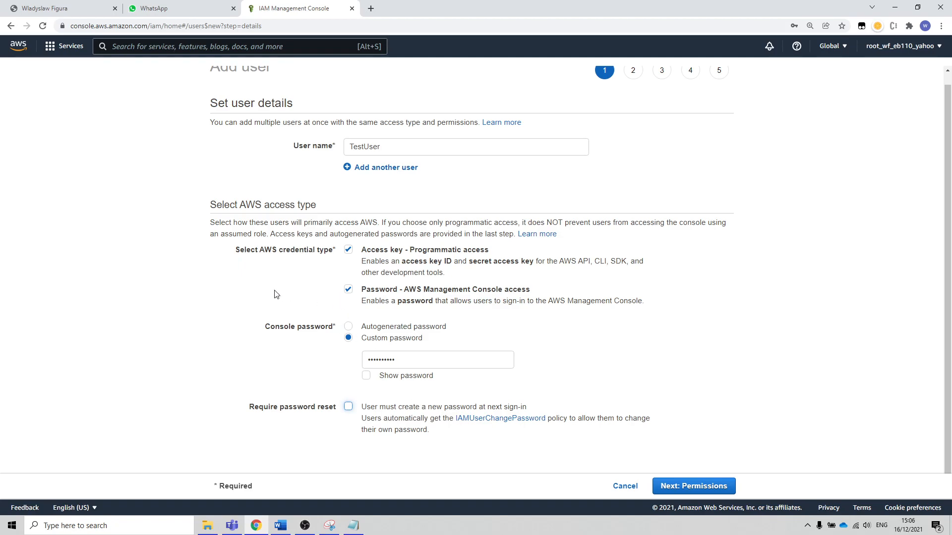
# Add TestUser to the Applications group and create the user without any tags.
pyautogui.click(700, 493)
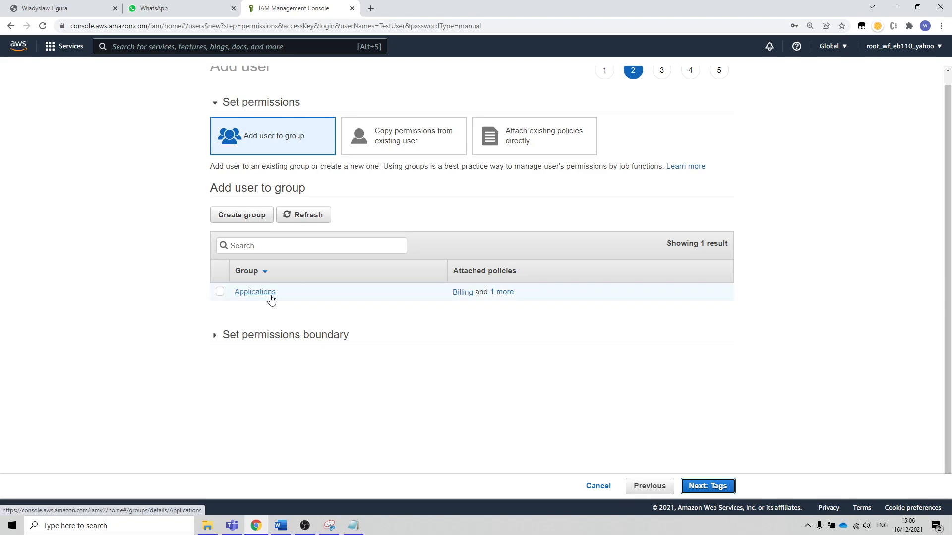
pyautogui.click(219, 293)
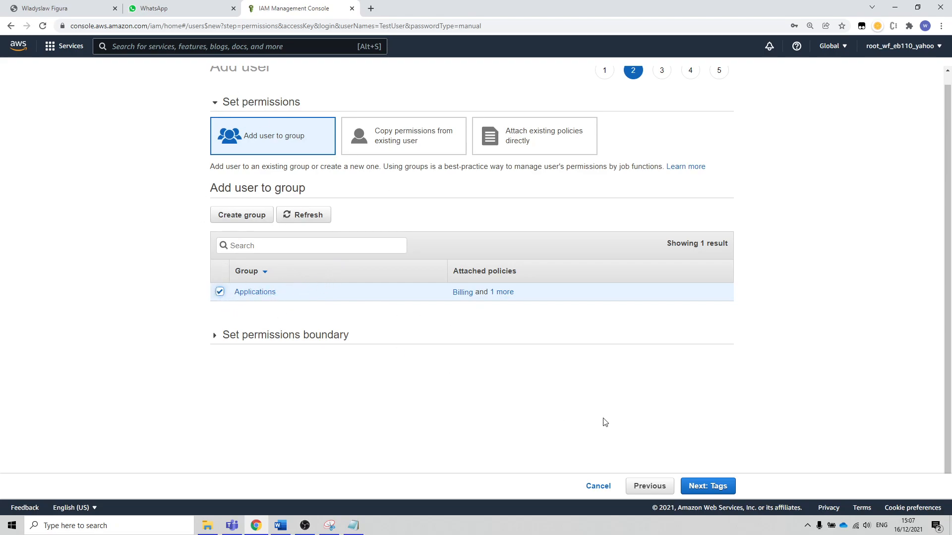
pyautogui.click(708, 483)
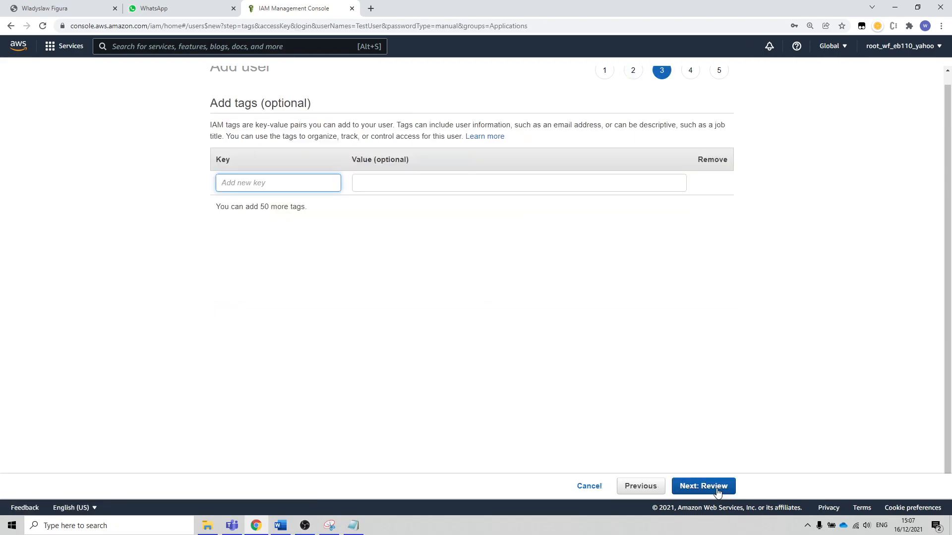
pyautogui.click(717, 489)
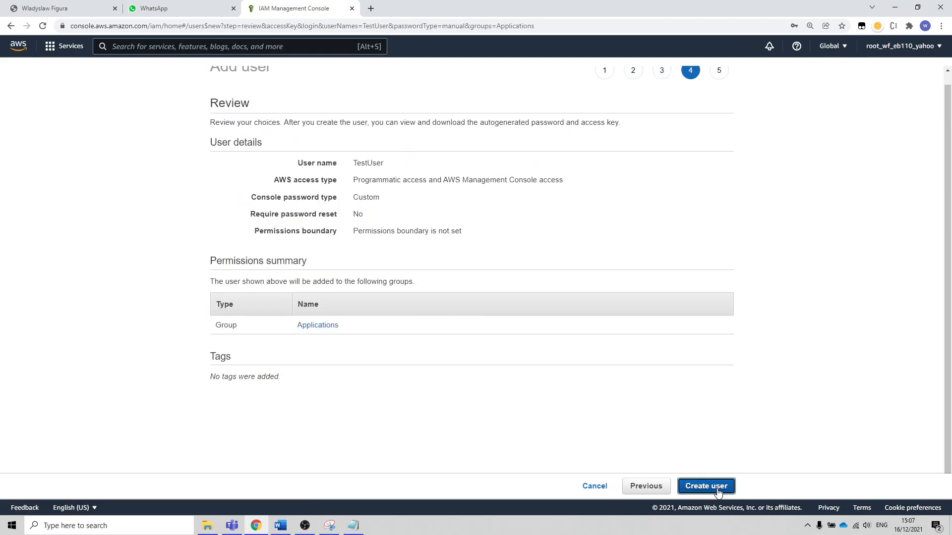
pyautogui.click(717, 489)
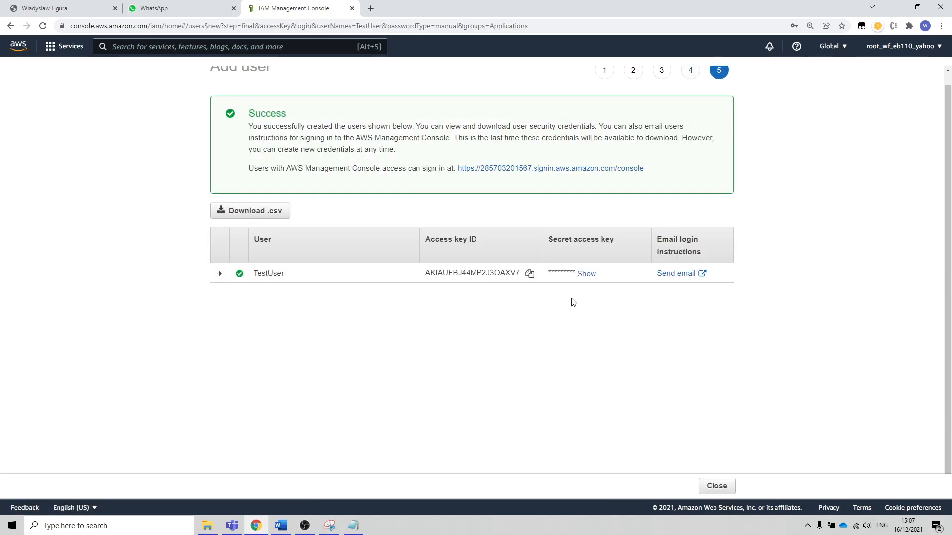
# Download the new user's credentials CSV and open it in Excel with the access key ID and secret access key columns widened.
pyautogui.click(243, 212)
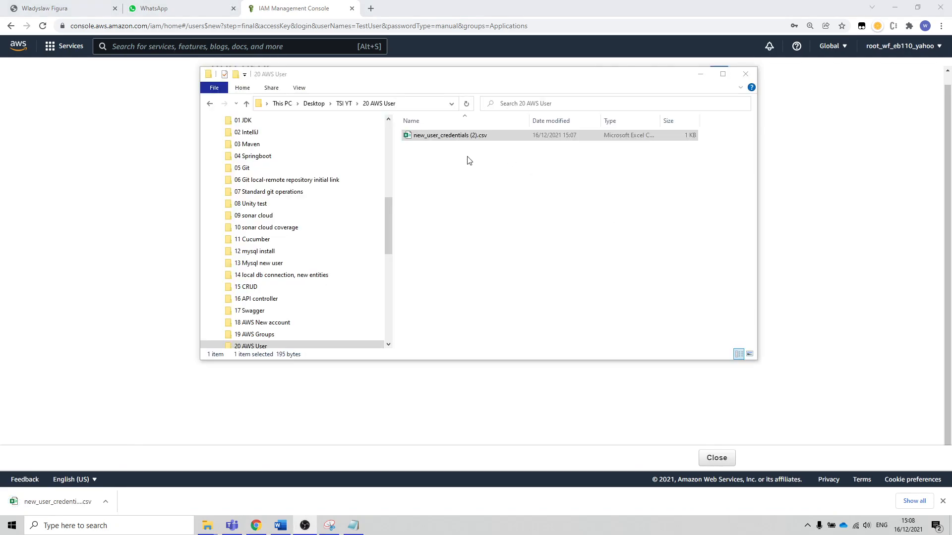
pyautogui.doubleClick(432, 136)
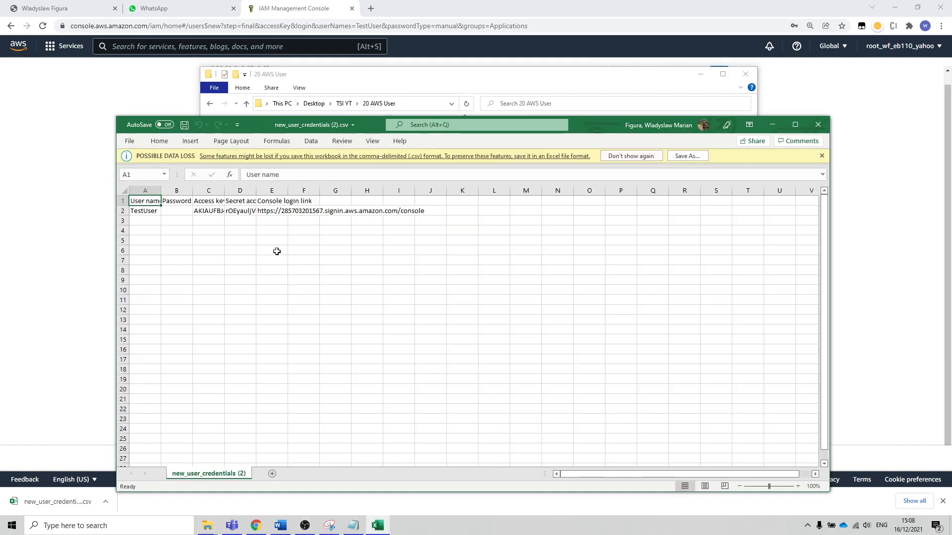
pyautogui.moveTo(224, 191); pyautogui.dragTo(385, 190)
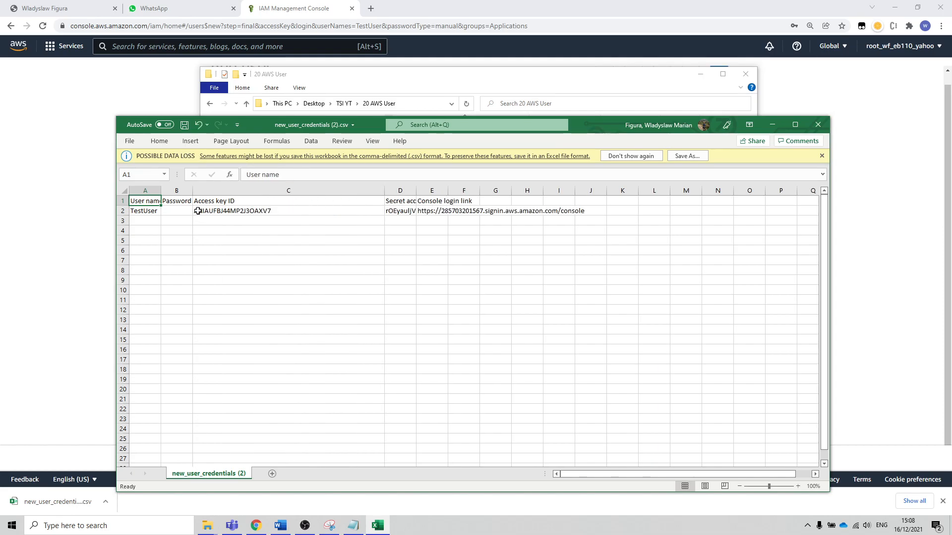
pyautogui.click(278, 211)
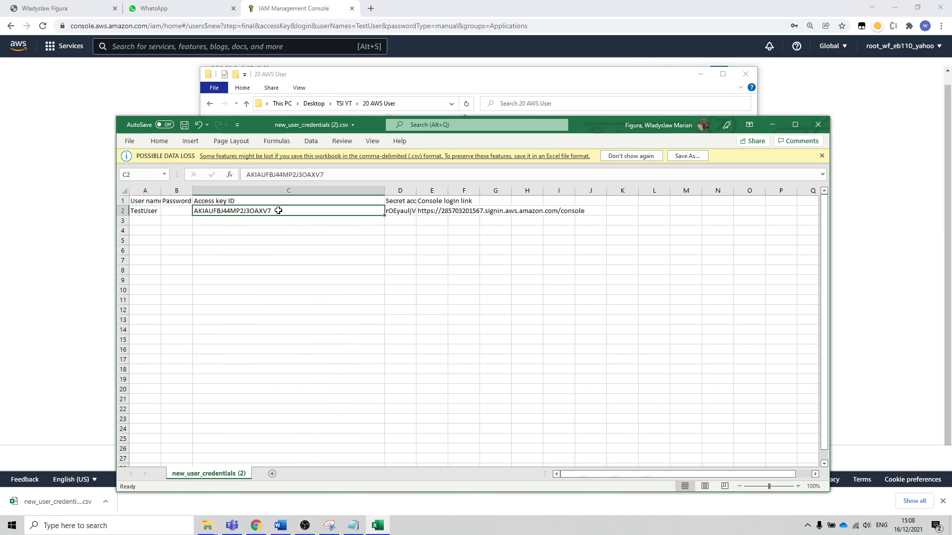
pyautogui.moveTo(417, 195); pyautogui.dragTo(580, 193)
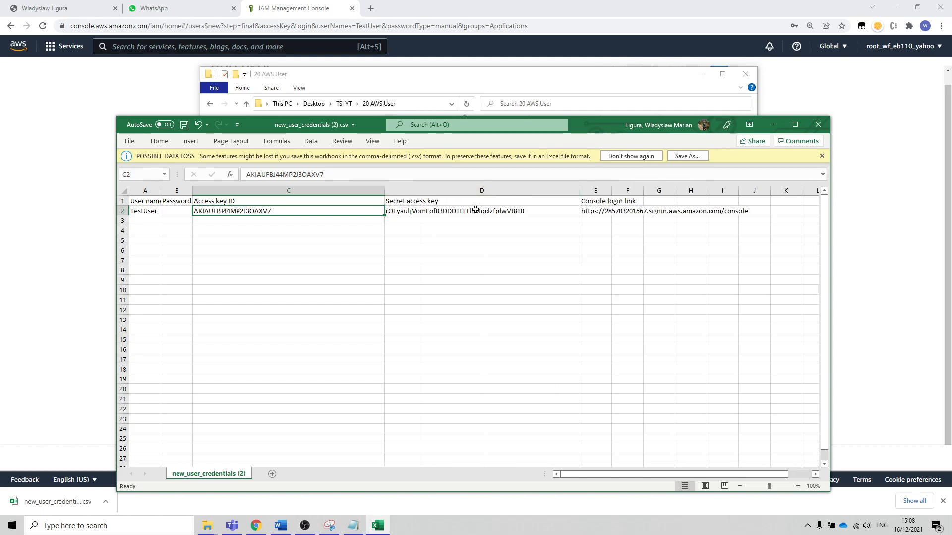
pyautogui.click(438, 212)
pyautogui.click(297, 212)
# Return to the browser and close the finished Add user wizard.
pyautogui.click(55, 196)
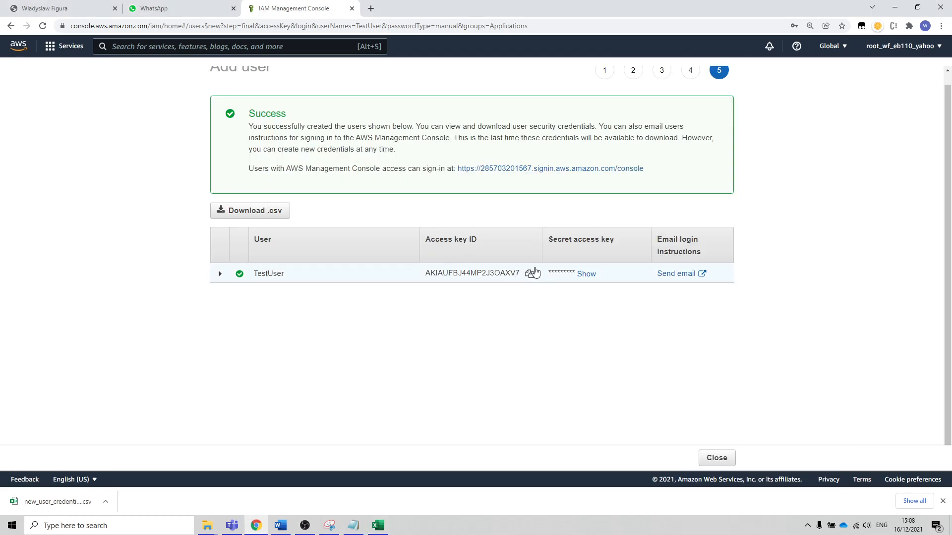
pyautogui.scroll(1, 585, 245)
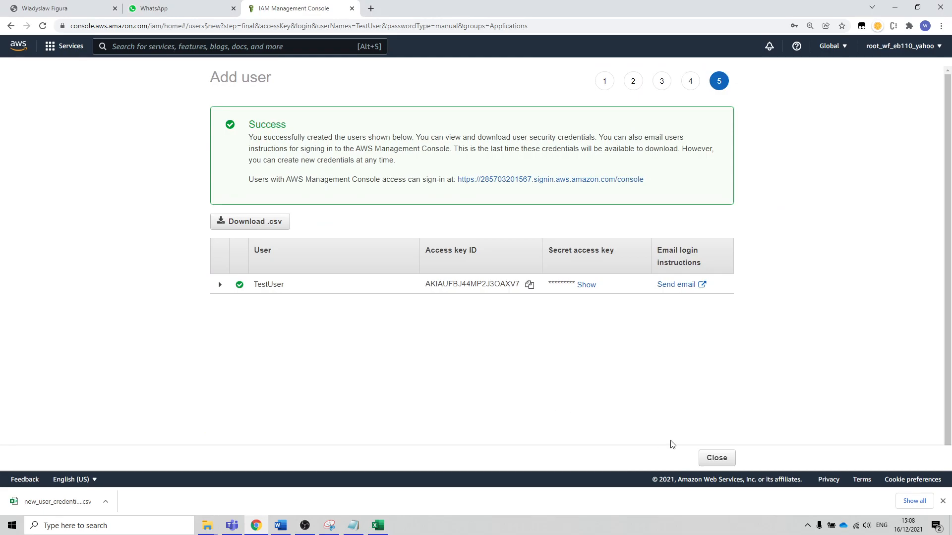
pyautogui.click(717, 457)
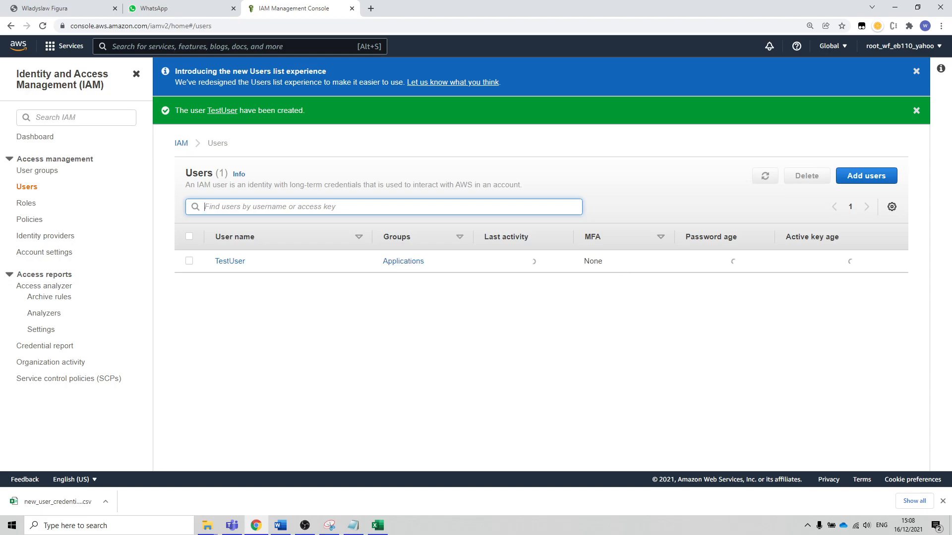
# Open TestUser's details from the Users list and view the security credentials.
pyautogui.hotkey('alt', 'Tab')
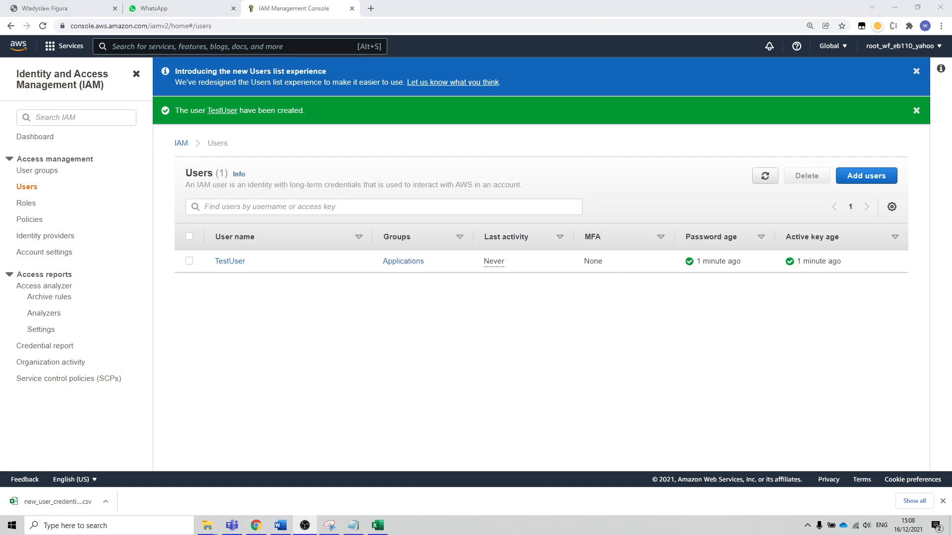
pyautogui.click(230, 265)
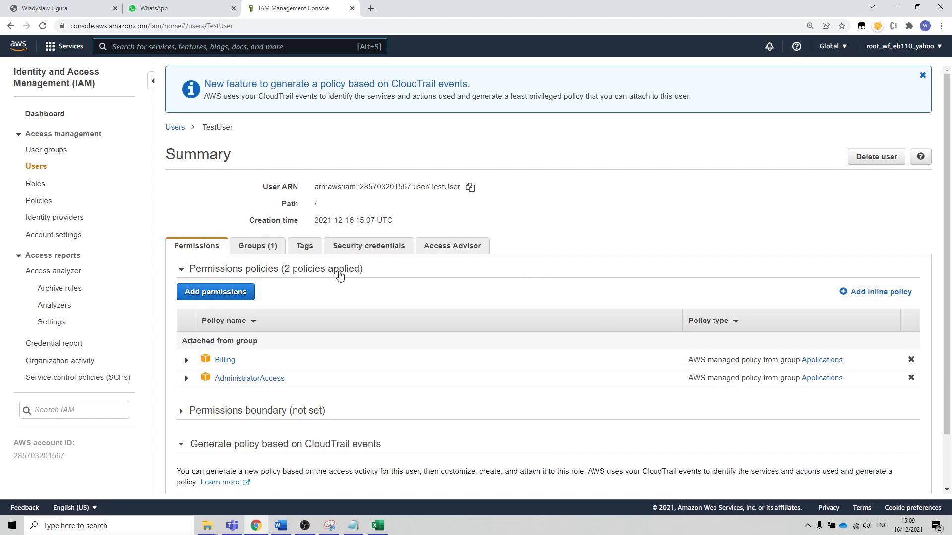
pyautogui.click(370, 246)
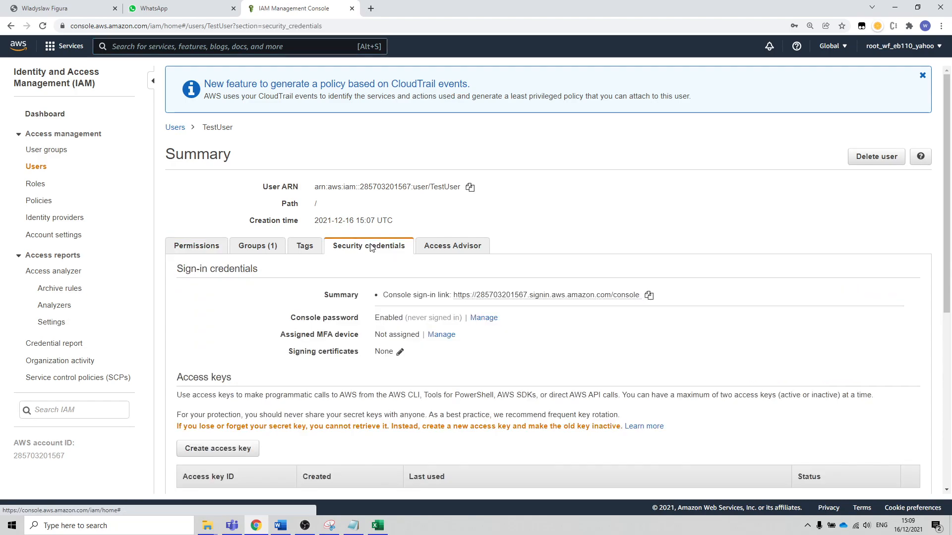
# Start assigning a virtual MFA device to TestUser and show its QR code.
pyautogui.scroll(-3, 570, 290)
pyautogui.scroll(2, 570, 276)
pyautogui.scroll(-2, 570, 276)
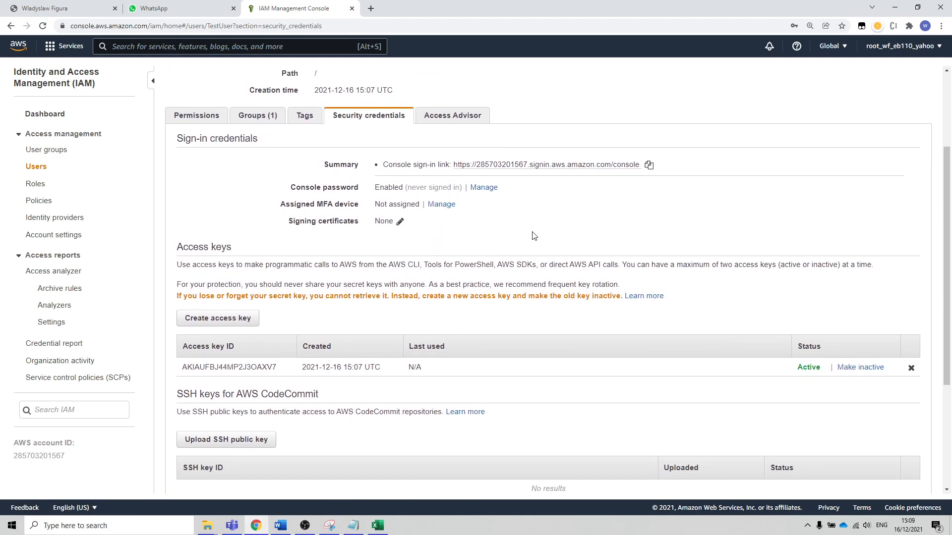
pyautogui.scroll(2, 534, 236)
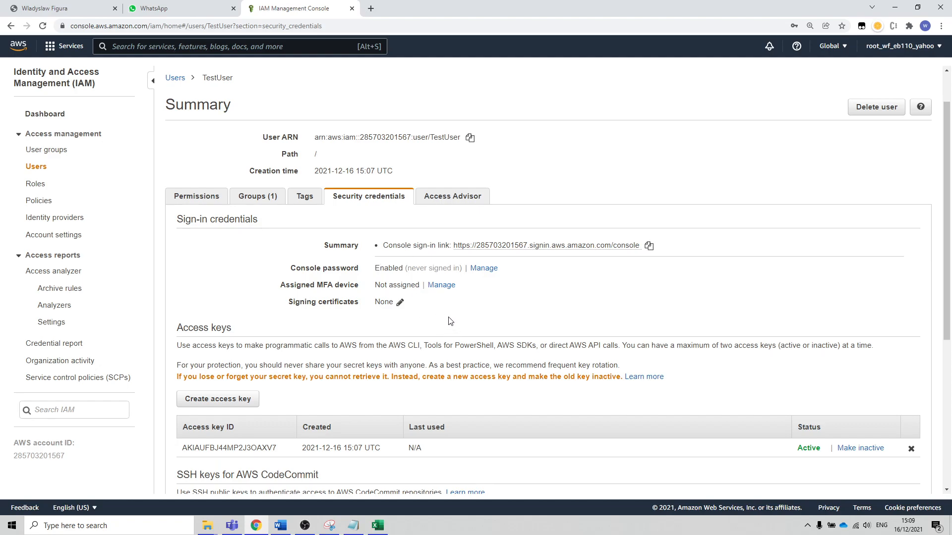
pyautogui.scroll(-2, 468, 313)
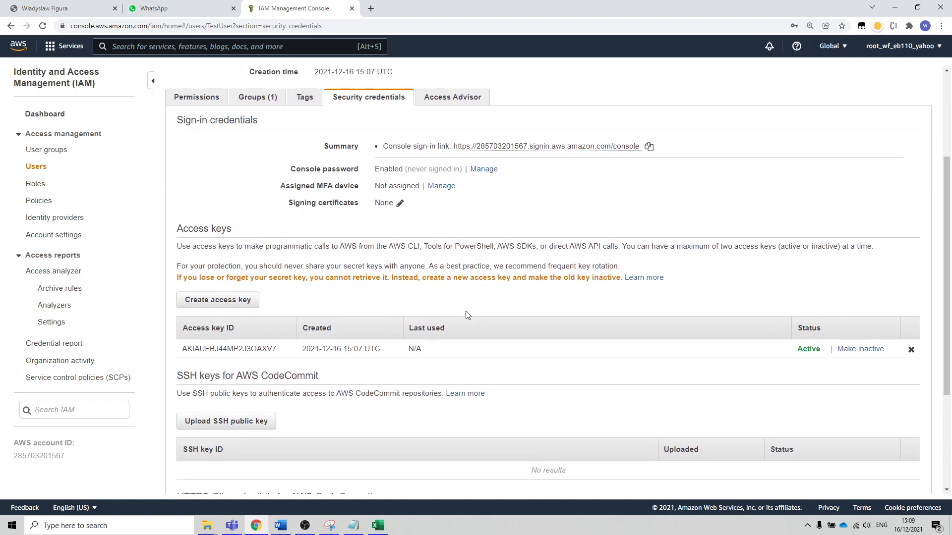
pyautogui.scroll(2, 465, 314)
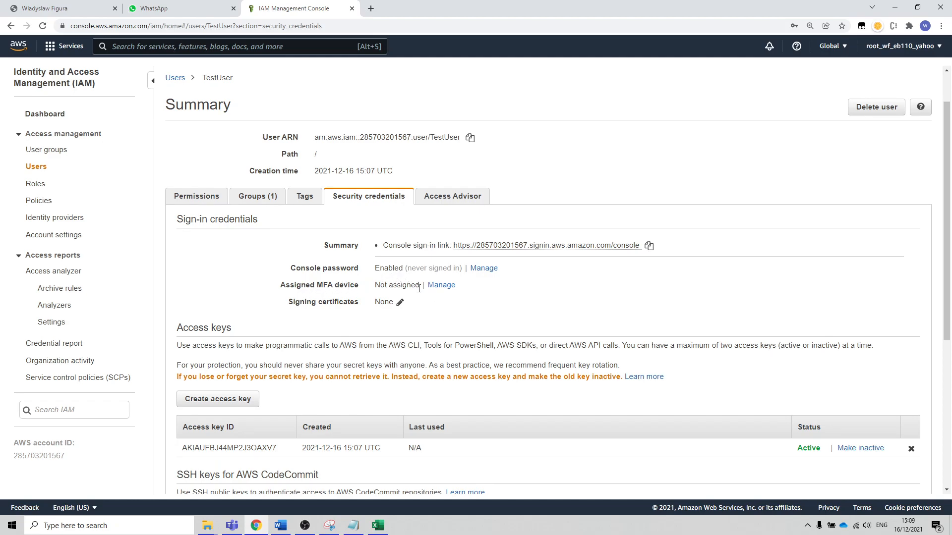
pyautogui.click(445, 286)
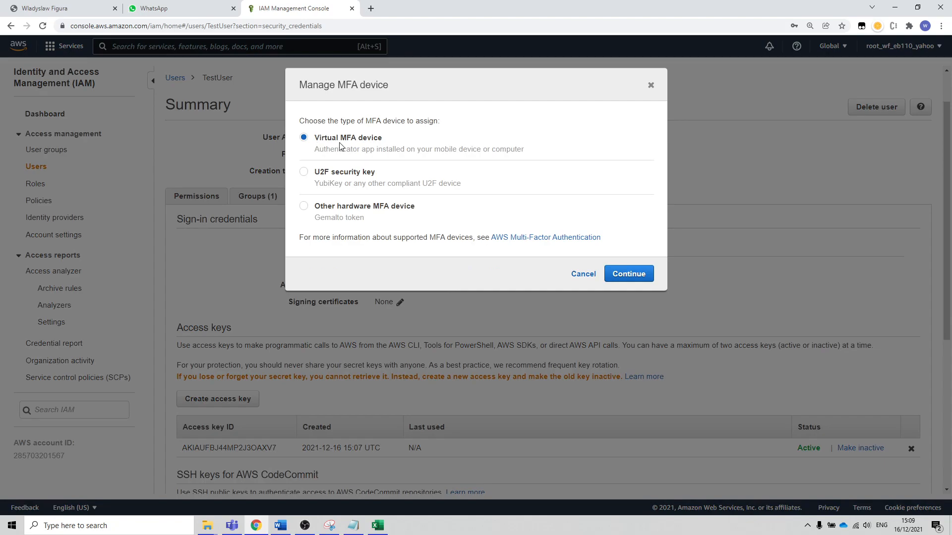
pyautogui.click(642, 275)
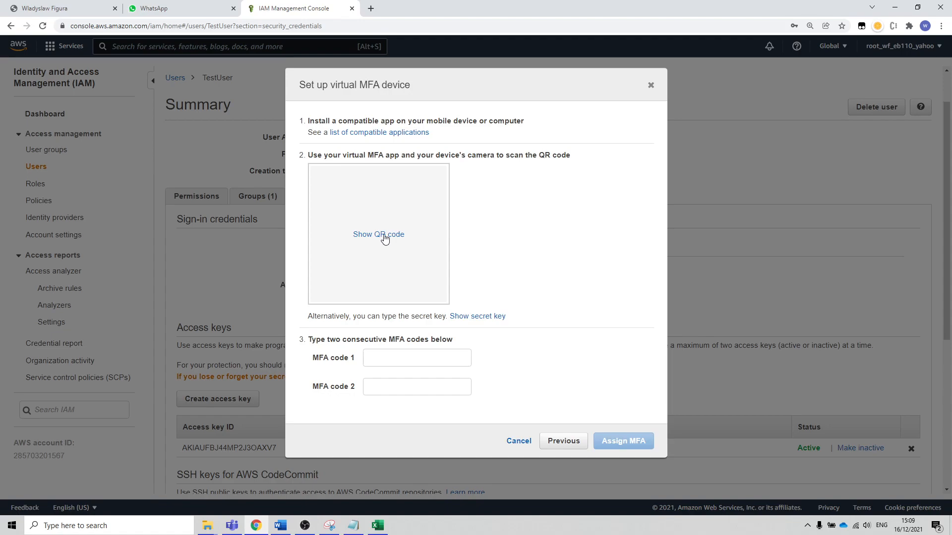
pyautogui.click(385, 239)
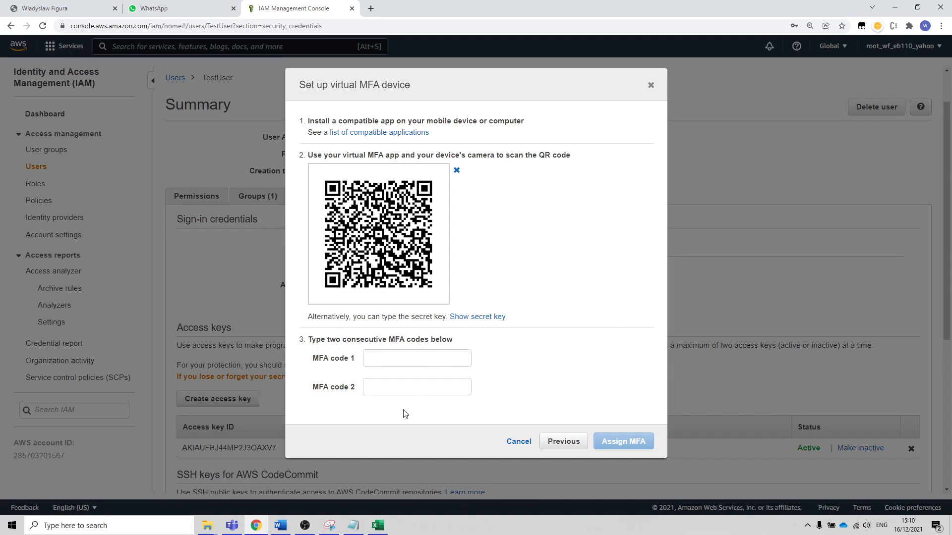
# Enter two consecutive MFA codes, assign the virtual MFA device to TestUser and close the setup dialog.
pyautogui.click(415, 364)
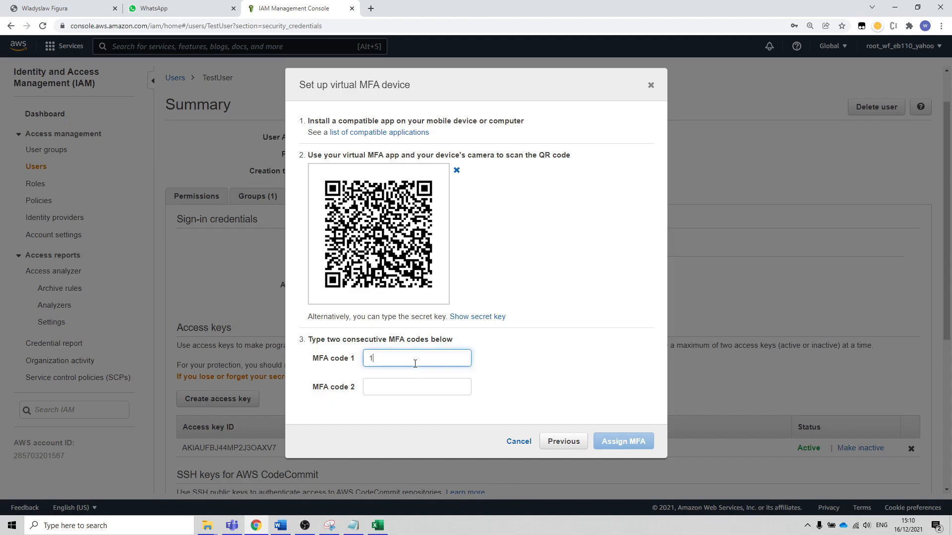
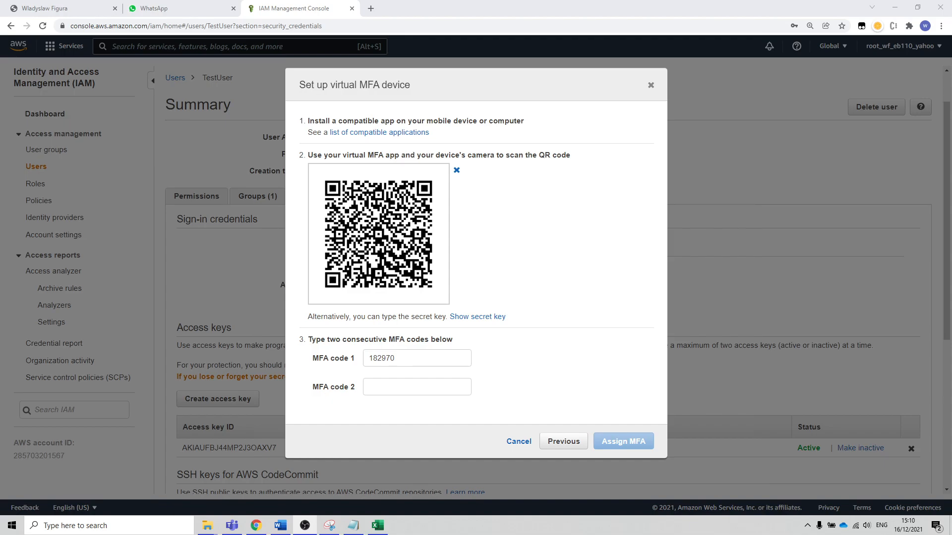
pyautogui.click(418, 388)
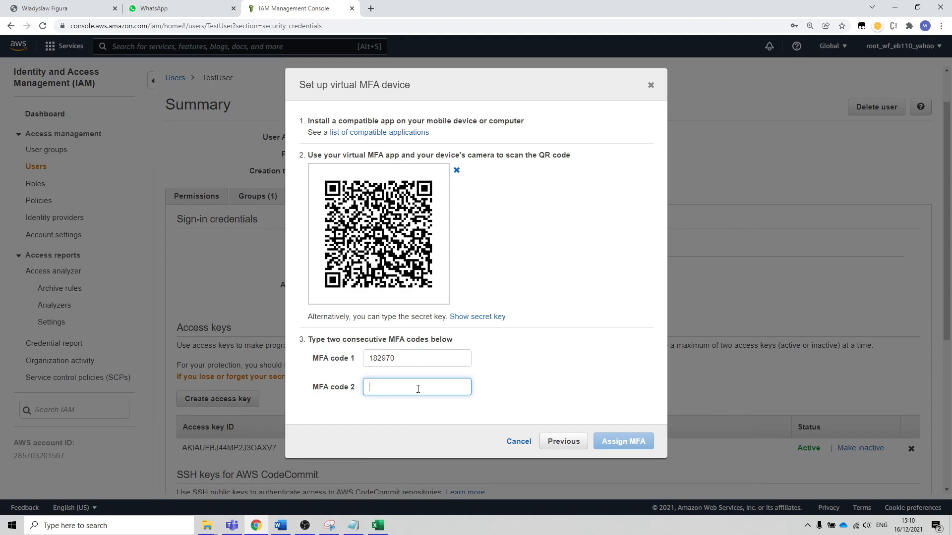
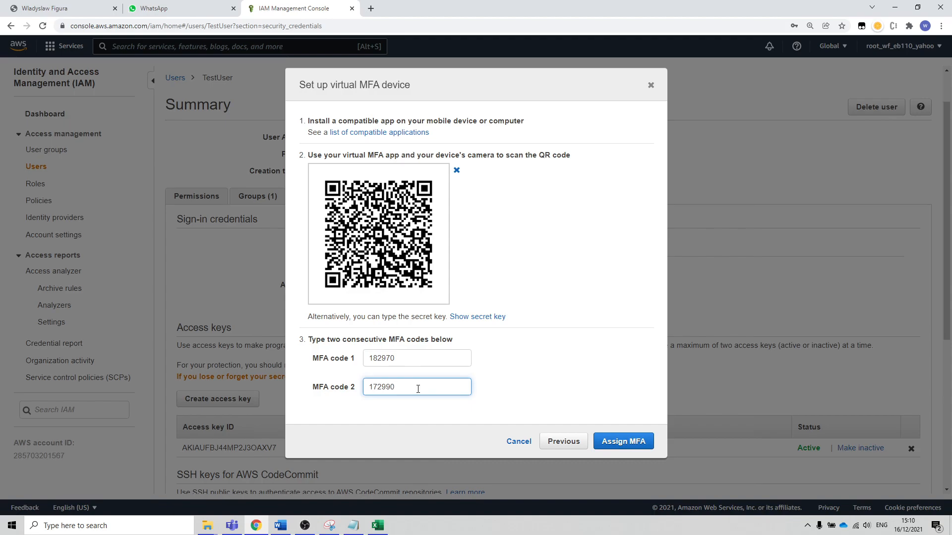
pyautogui.click(626, 444)
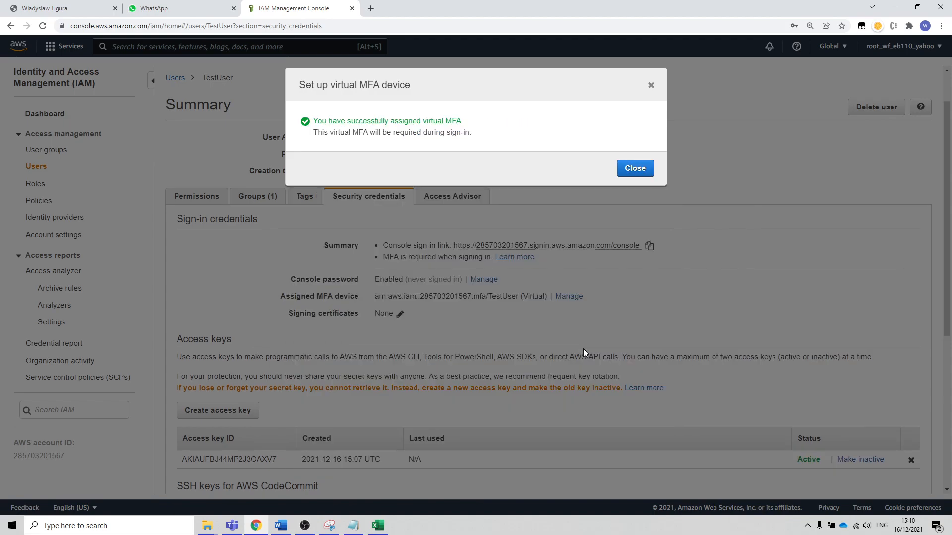
pyautogui.click(634, 168)
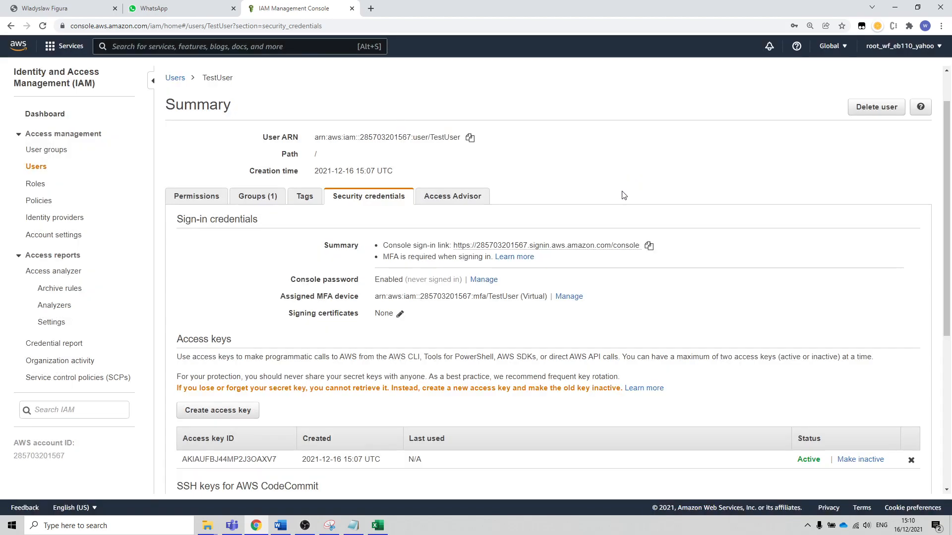
# Copy TestUser's console sign-in link and paste it under the password in the Notepad note.
pyautogui.click(648, 247)
pyautogui.click(353, 526)
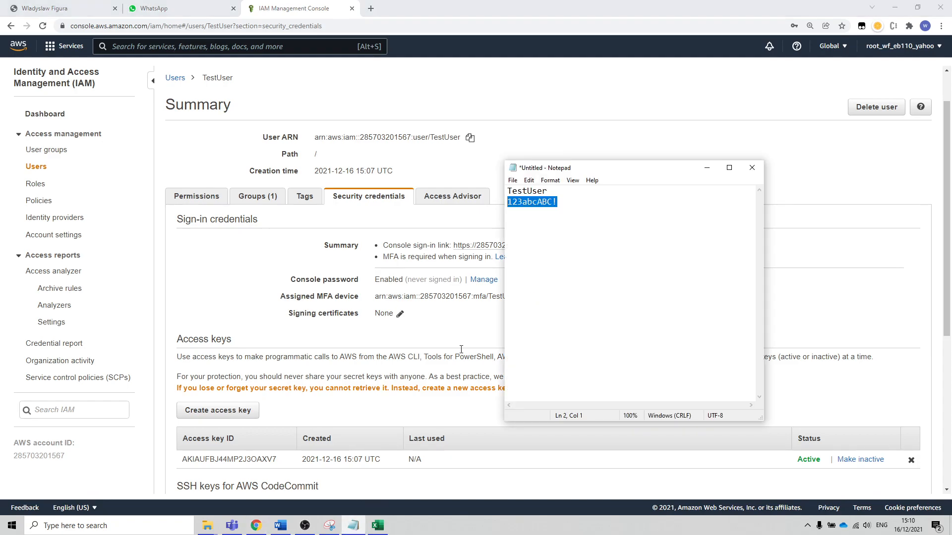
pyautogui.click(568, 206)
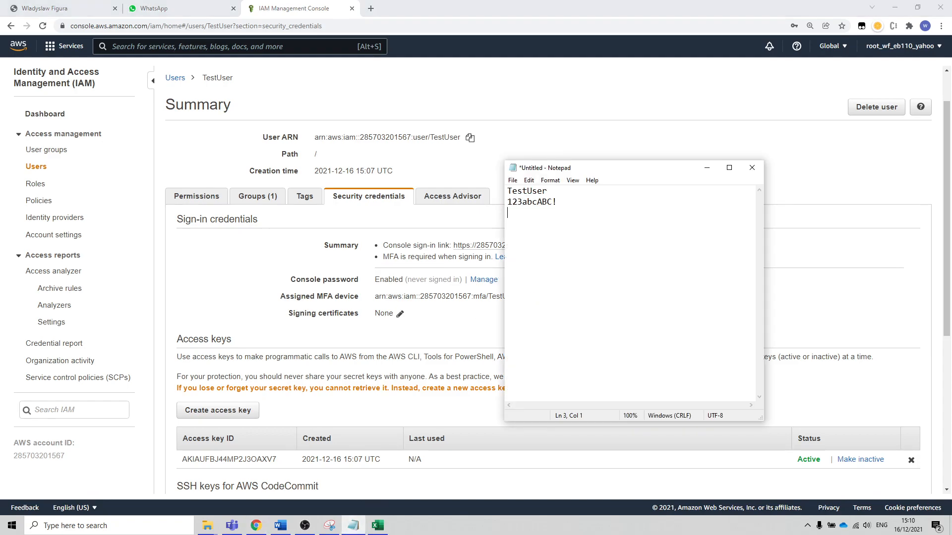
pyautogui.hotkey('ctrl', 'v')
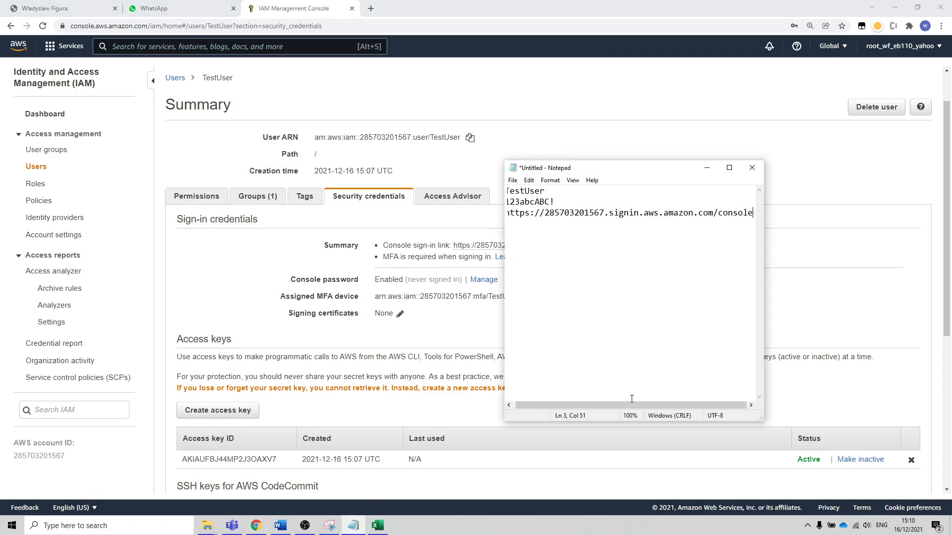
# Return to the browser, look over TestUser's remaining security credentials and sign out of the root account.
pyautogui.click(830, 293)
pyautogui.scroll(-5, 646, 346)
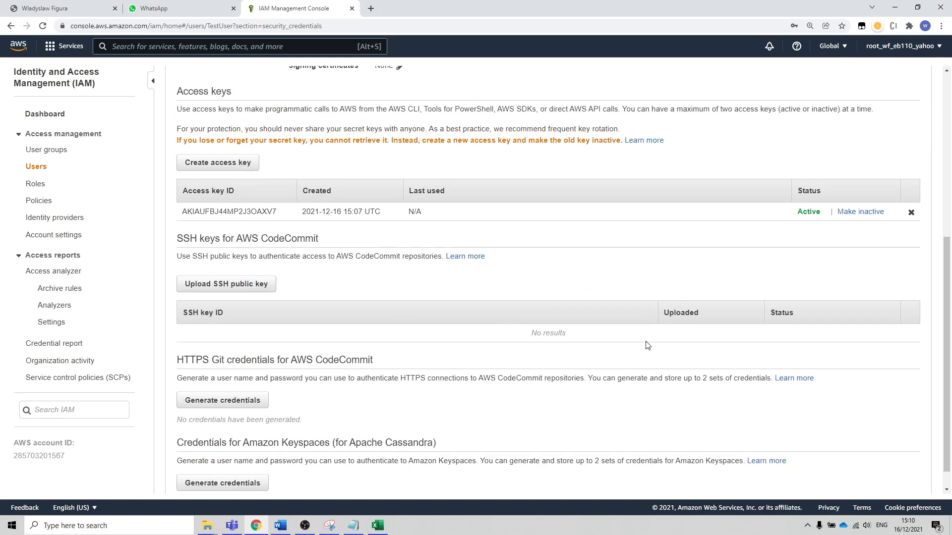
pyautogui.scroll(5, 646, 345)
pyautogui.scroll(-6, 646, 345)
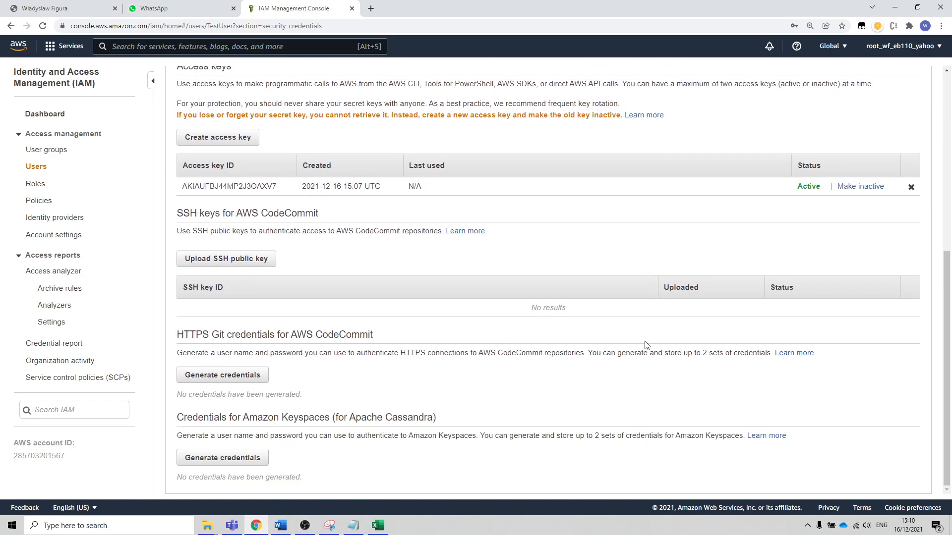
pyautogui.scroll(7, 645, 345)
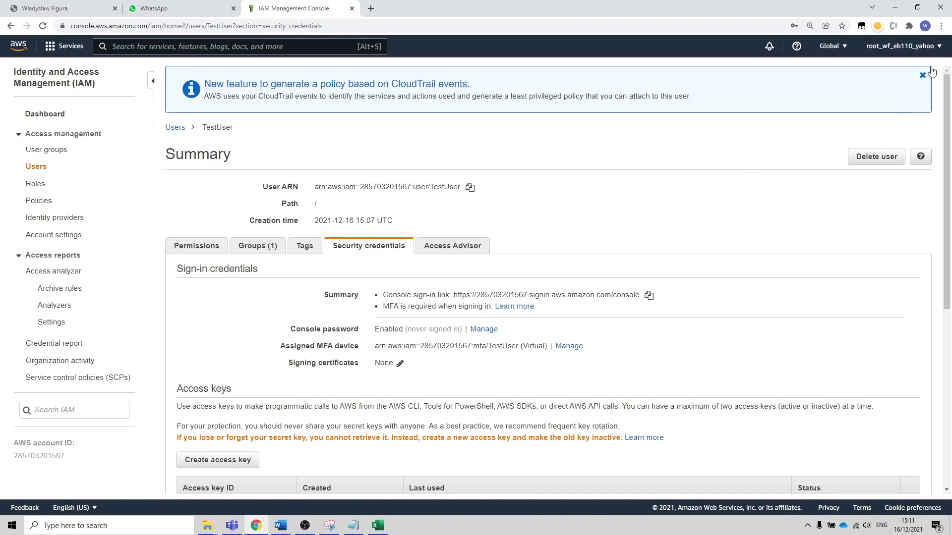
pyautogui.click(934, 46)
pyautogui.click(911, 224)
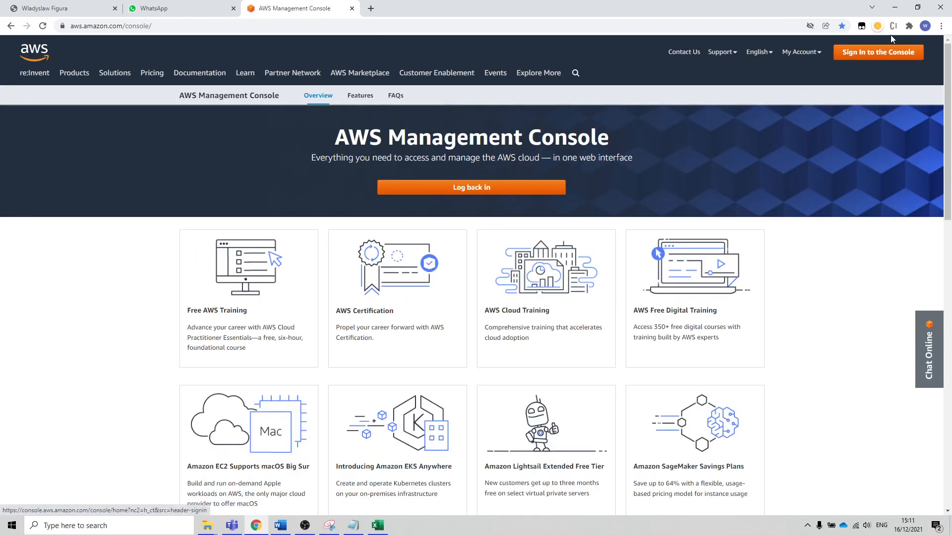
# Try to sign in to the console as an IAM user with the sign-in link from Notepad as the account ID.
pyautogui.click(885, 55)
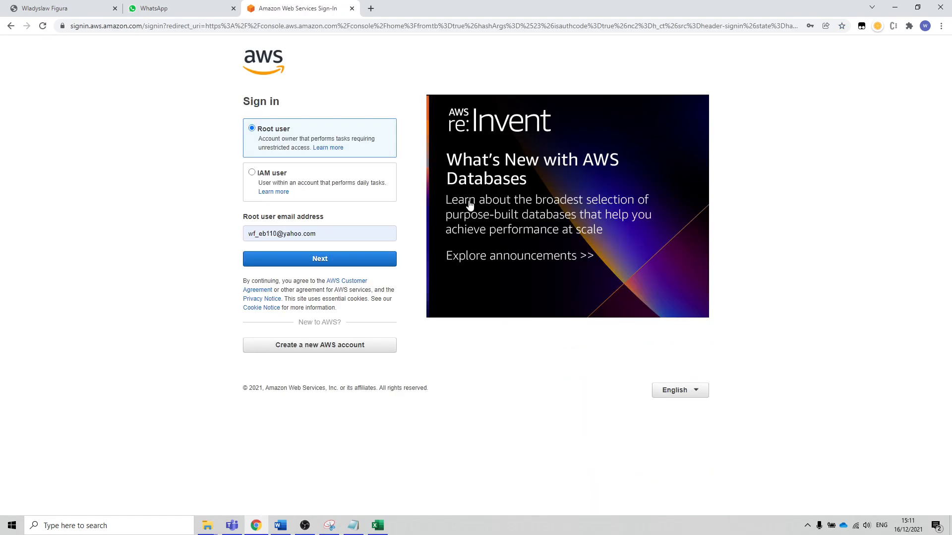
pyautogui.click(252, 173)
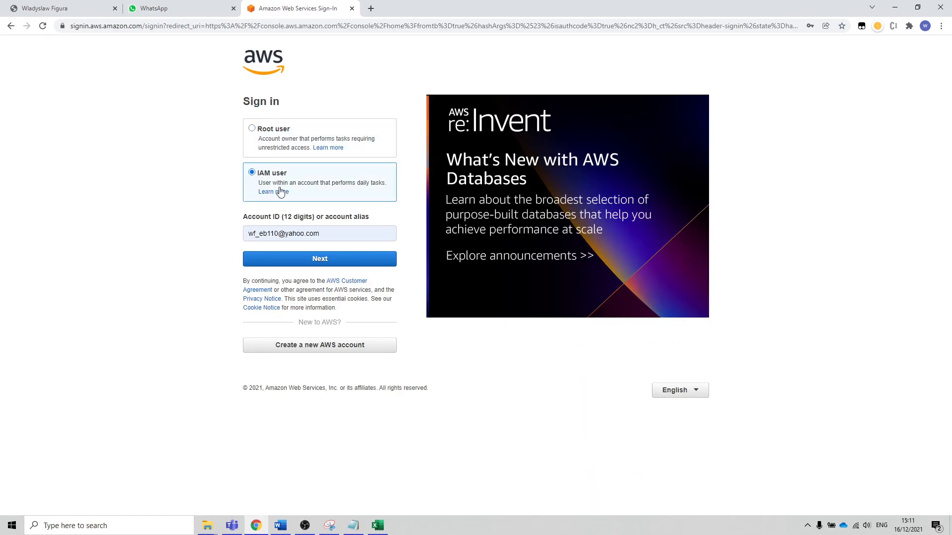
pyautogui.click(352, 526)
pyautogui.click(646, 213)
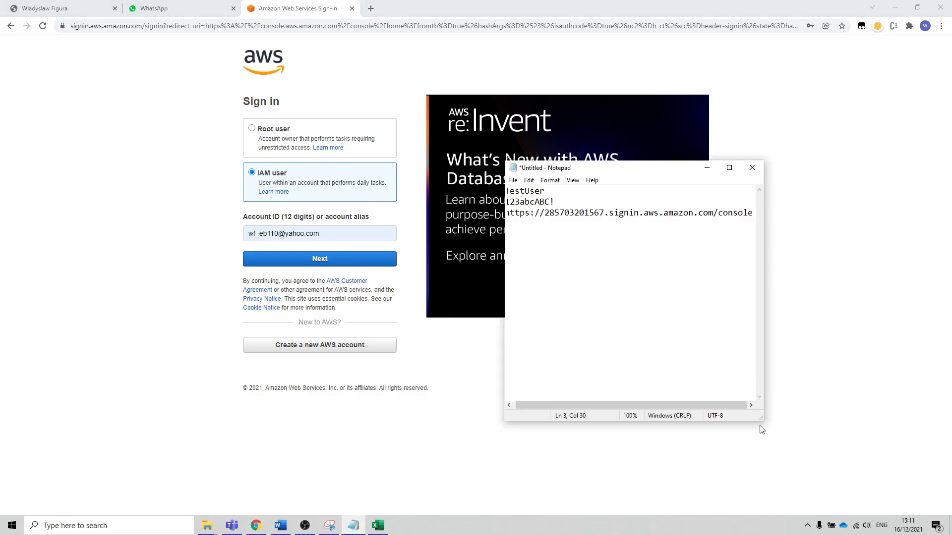
pyautogui.moveTo(762, 420); pyautogui.dragTo(928, 441)
pyautogui.moveTo(756, 213); pyautogui.dragTo(455, 220)
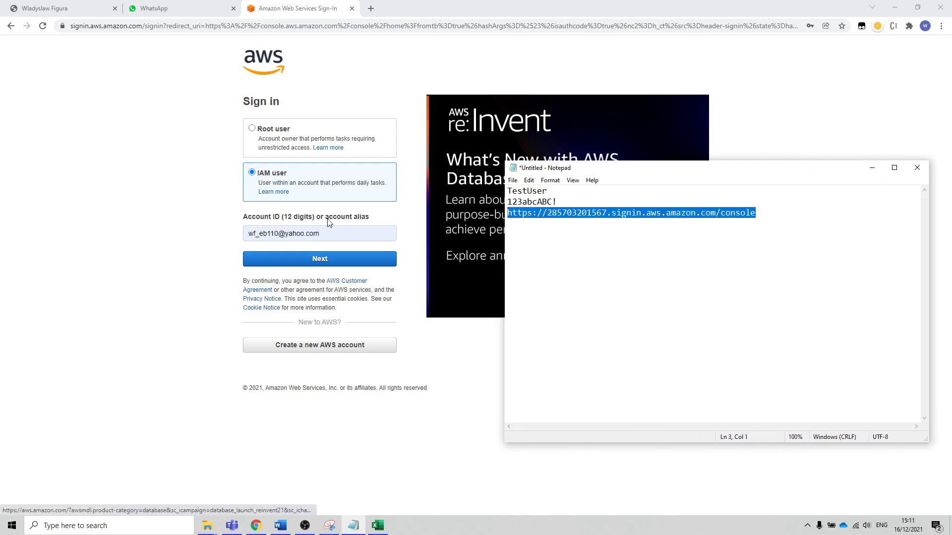
pyautogui.moveTo(293, 227); pyautogui.dragTo(209, 238)
pyautogui.hotkey('ctrl', 'v')
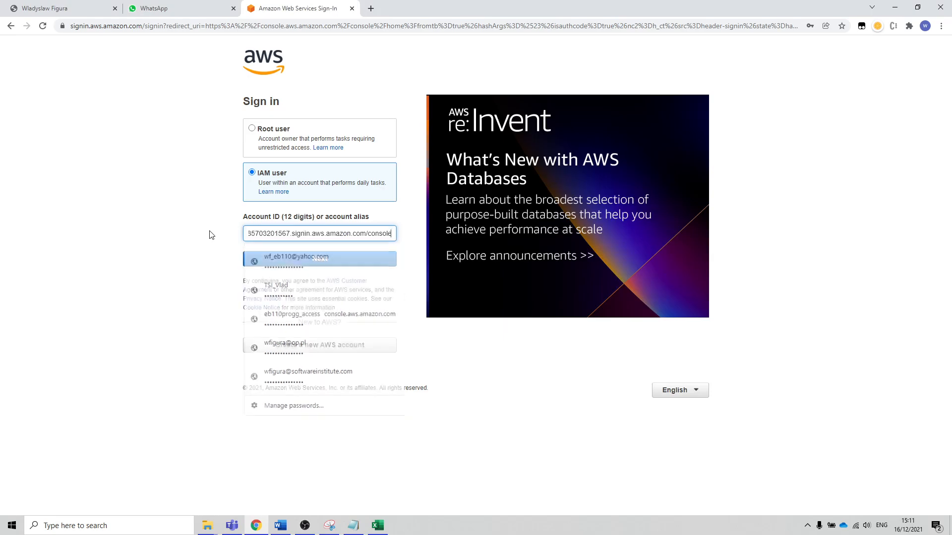
pyautogui.click(142, 233)
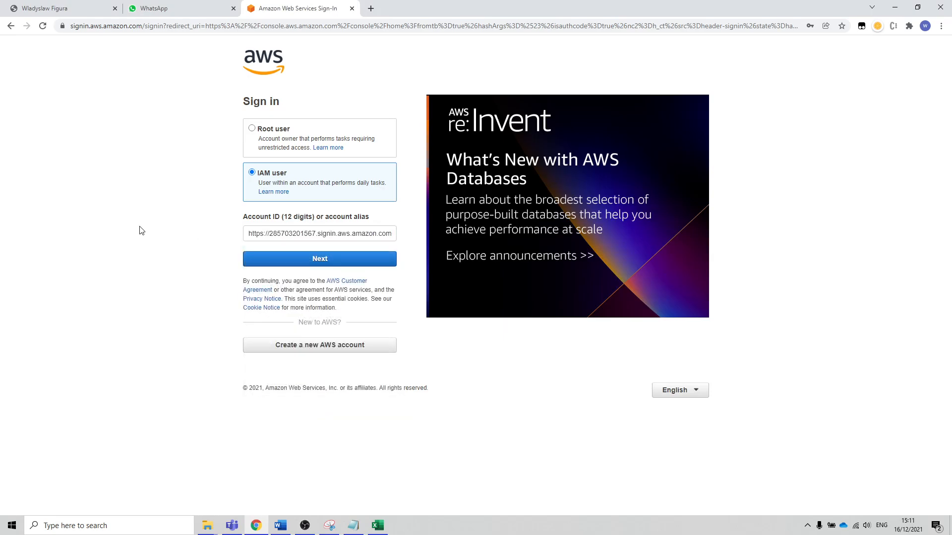
pyautogui.click(297, 260)
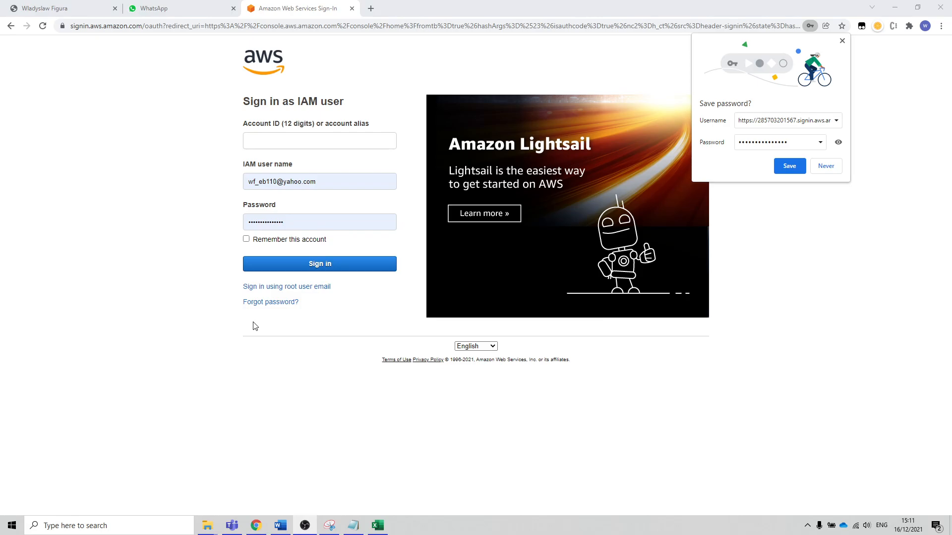
# Copy the console sign-in link from Notepad and open it as the web address in the browser.
pyautogui.click(354, 526)
pyautogui.moveTo(755, 212); pyautogui.dragTo(507, 213)
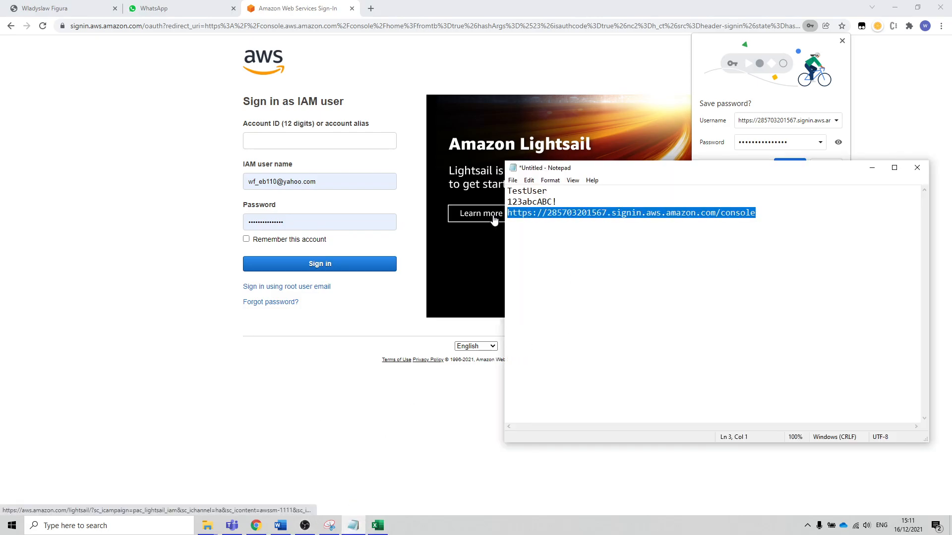
pyautogui.click(269, 25)
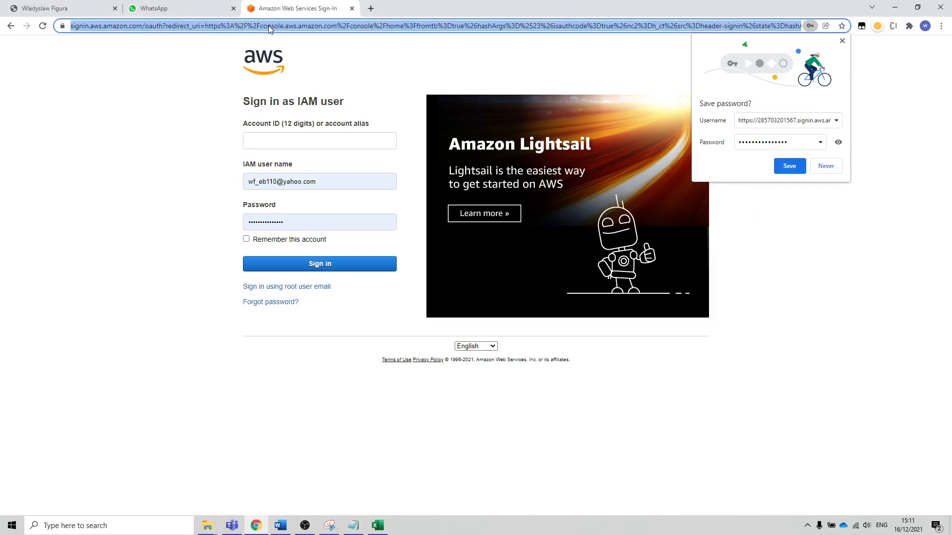
pyautogui.hotkey('ctrl', 'v')
pyautogui.press('Return')
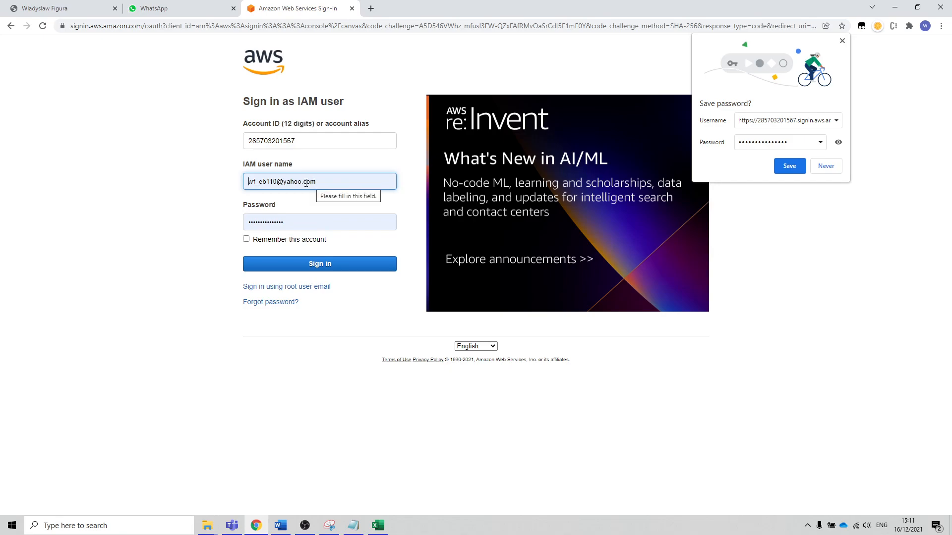
# Replace the prefilled IAM user name with TestUser, copied from Notepad.
pyautogui.click(353, 526)
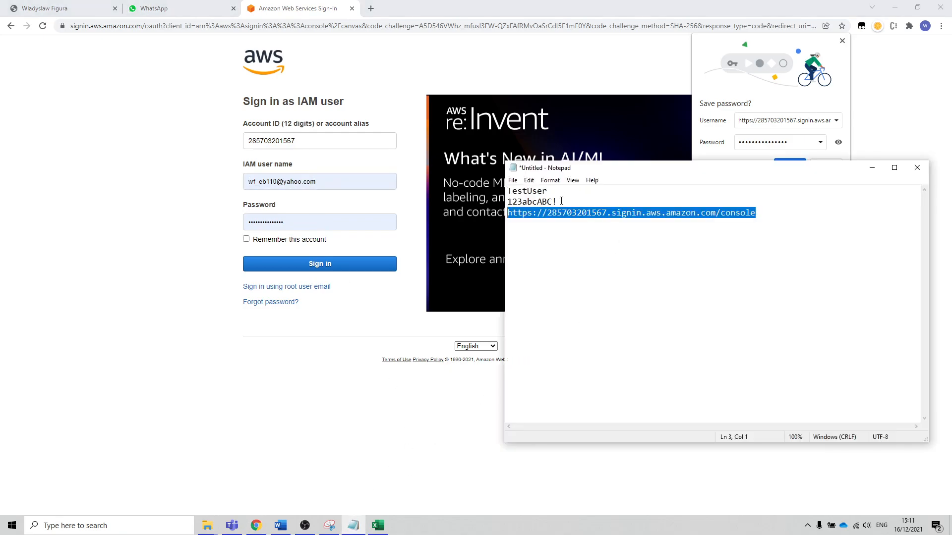
pyautogui.moveTo(549, 191); pyautogui.dragTo(501, 193)
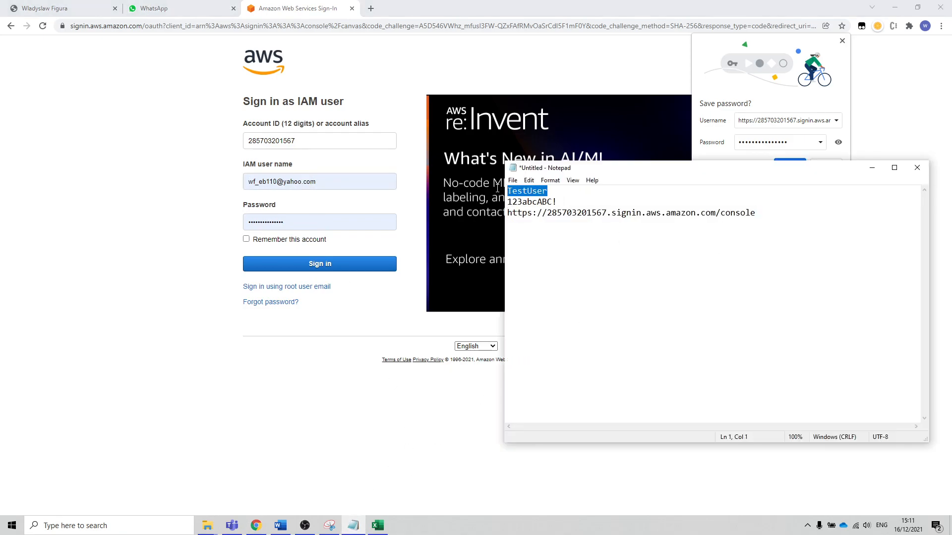
pyautogui.click(295, 177)
pyautogui.hotkey('ctrl', 'a')
pyautogui.hotkey('ctrl', 'v')
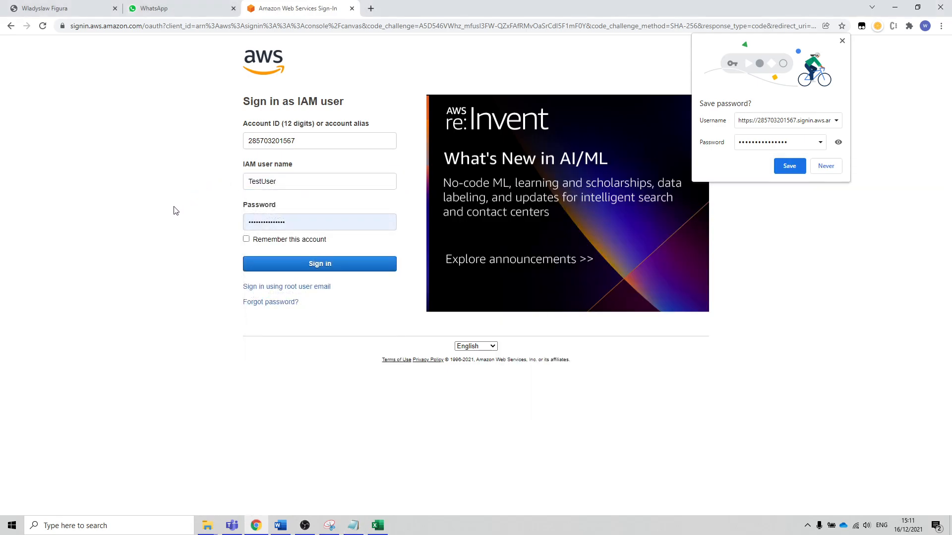
# Replace the prefilled password with TestUser's password copied from Notepad and sign in.
pyautogui.click(353, 525)
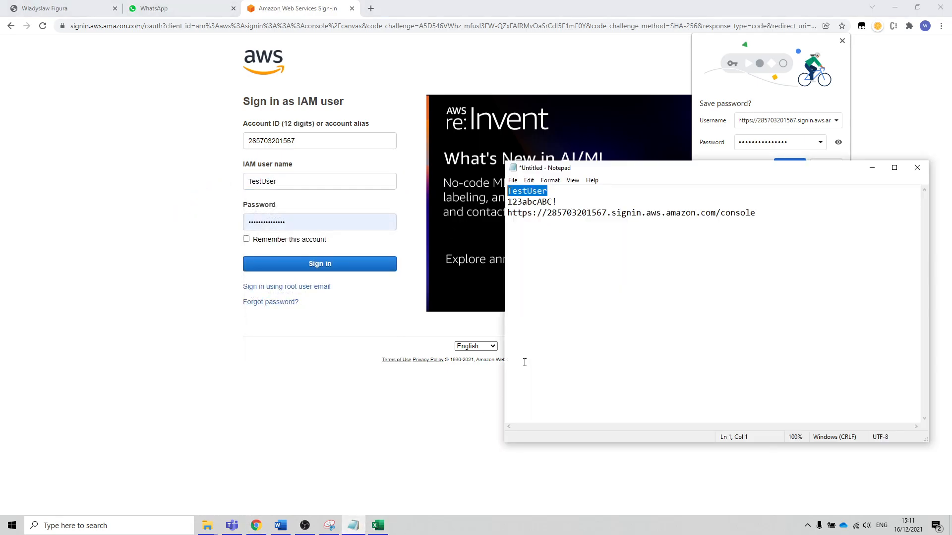
pyautogui.moveTo(557, 202); pyautogui.dragTo(496, 211)
pyautogui.hotkey('ctrl', 'c')
pyautogui.click(297, 223)
pyautogui.hotkey('ctrl', 'a')
pyautogui.hotkey('ctrl', 'v')
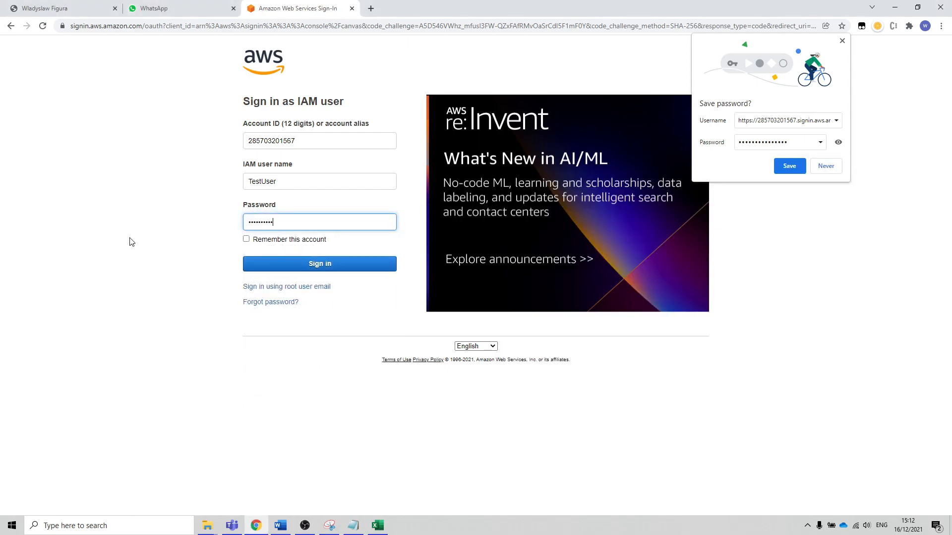
pyautogui.click(305, 266)
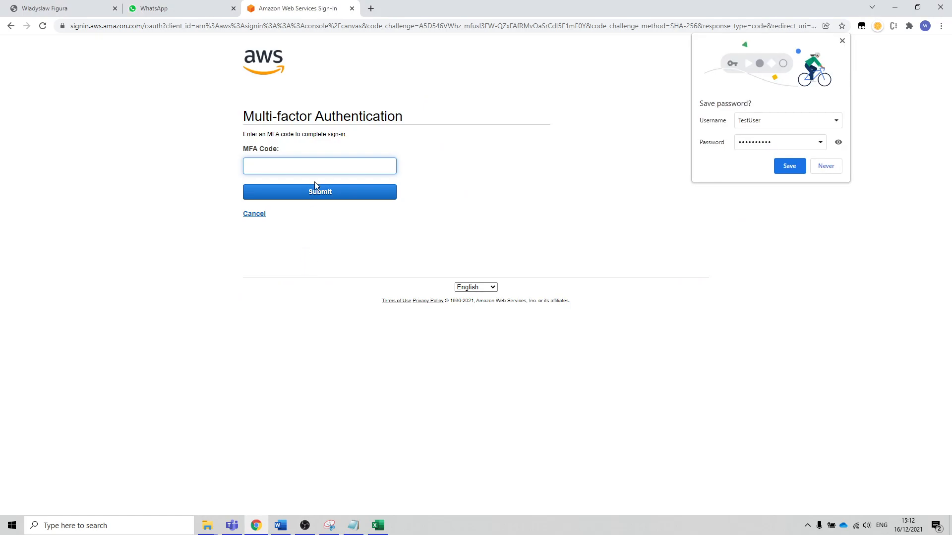
# Enter the MFA code and submit it to complete TestUser's sign-in.
pyautogui.click(336, 196)
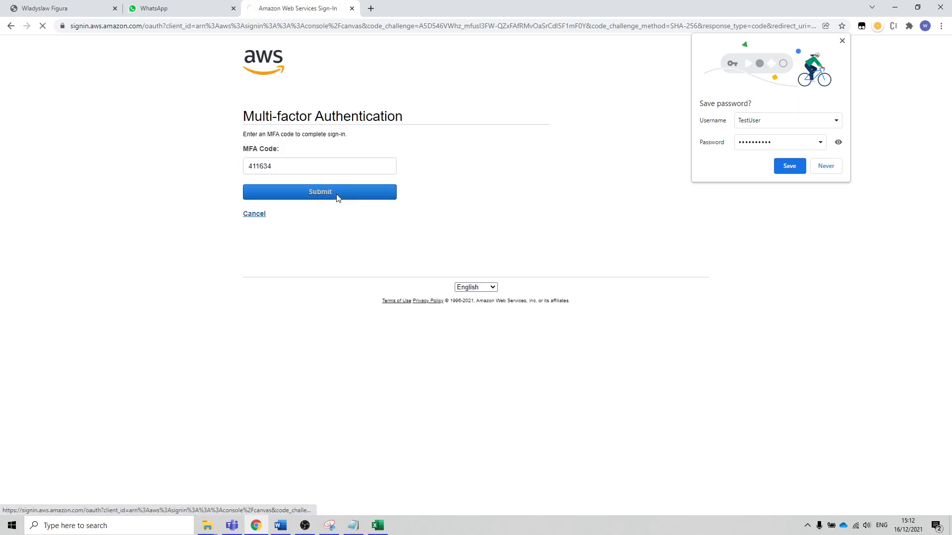